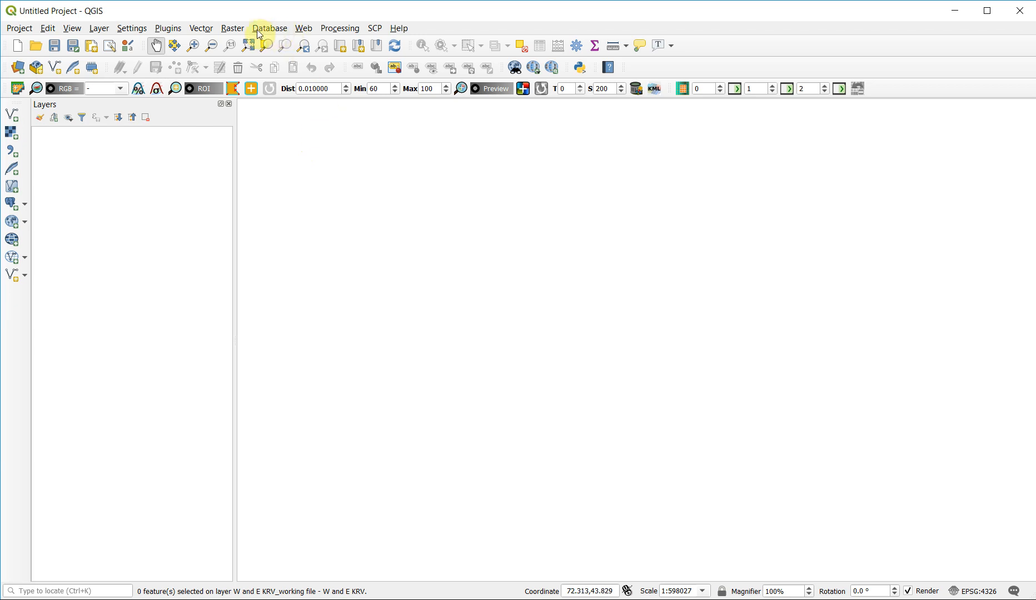
- Start Build Virtual Raster and choose the RT_T43TDG_A011099_20170807T060133 B02, B03 and B04 TIFF files as input layers
left_click(232, 28)
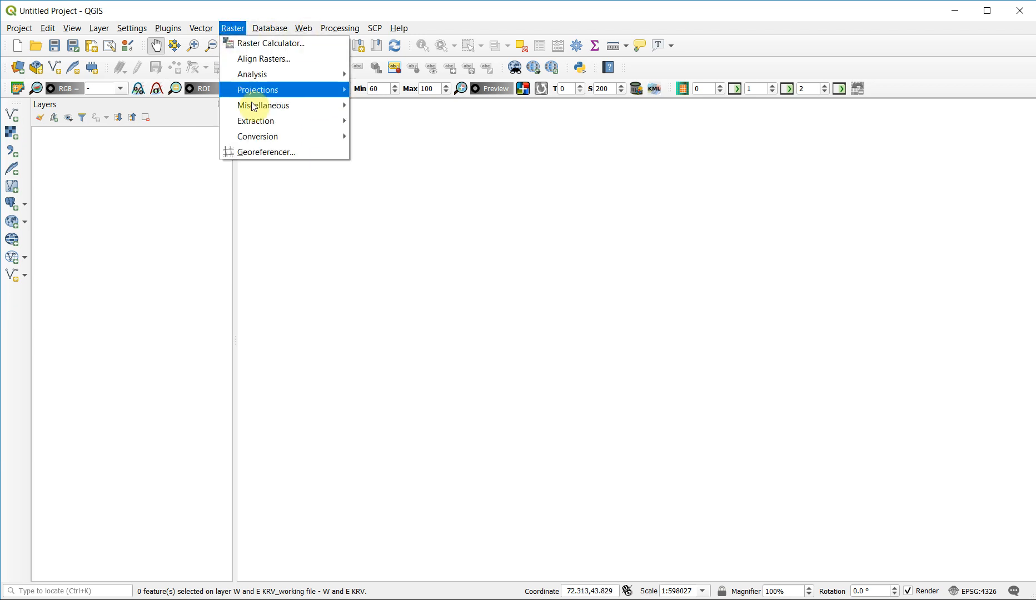
mouse_move(266, 105)
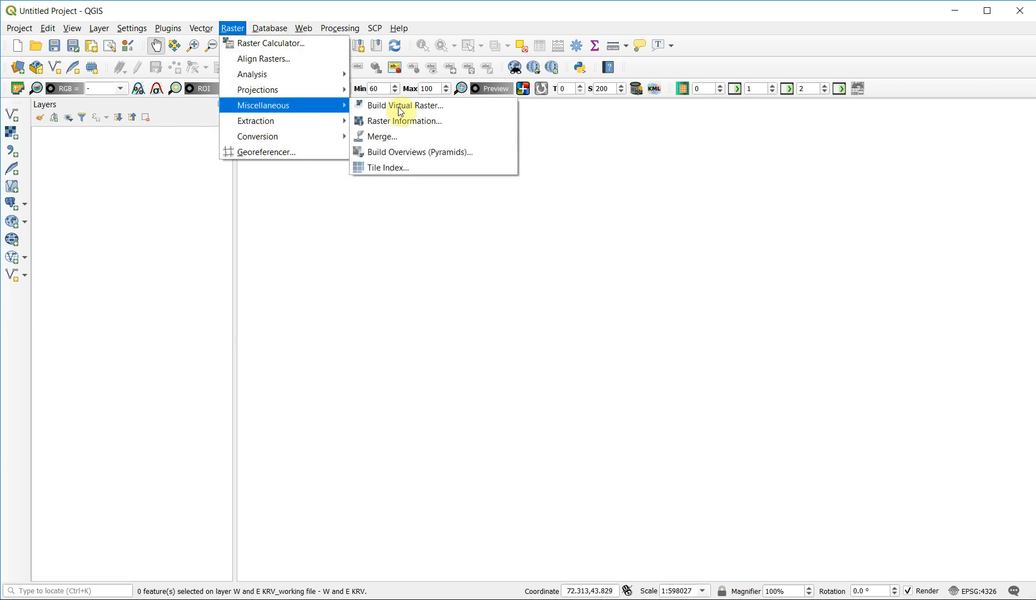
left_click(456, 103)
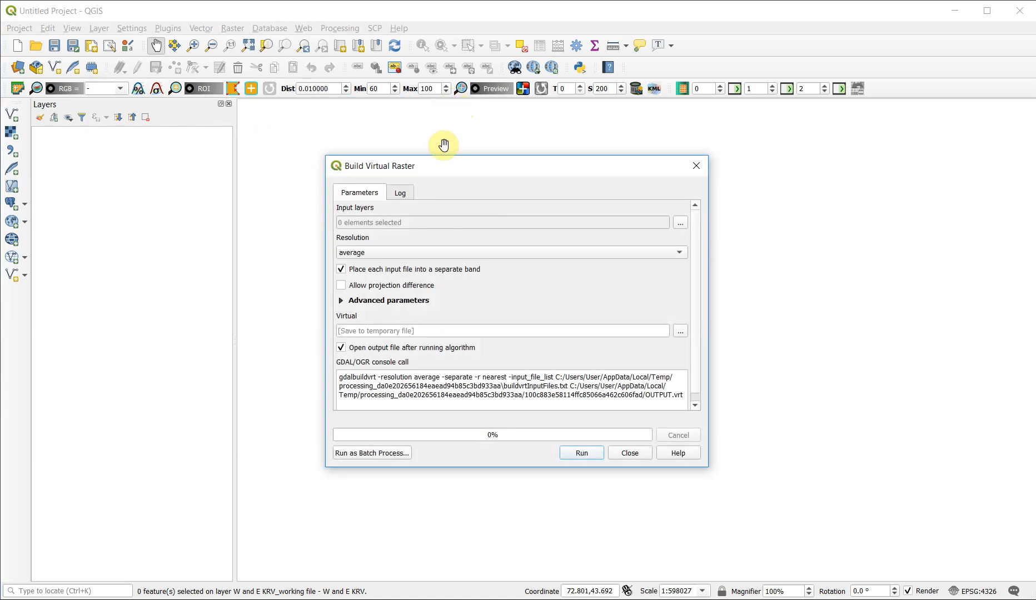
left_click(674, 222)
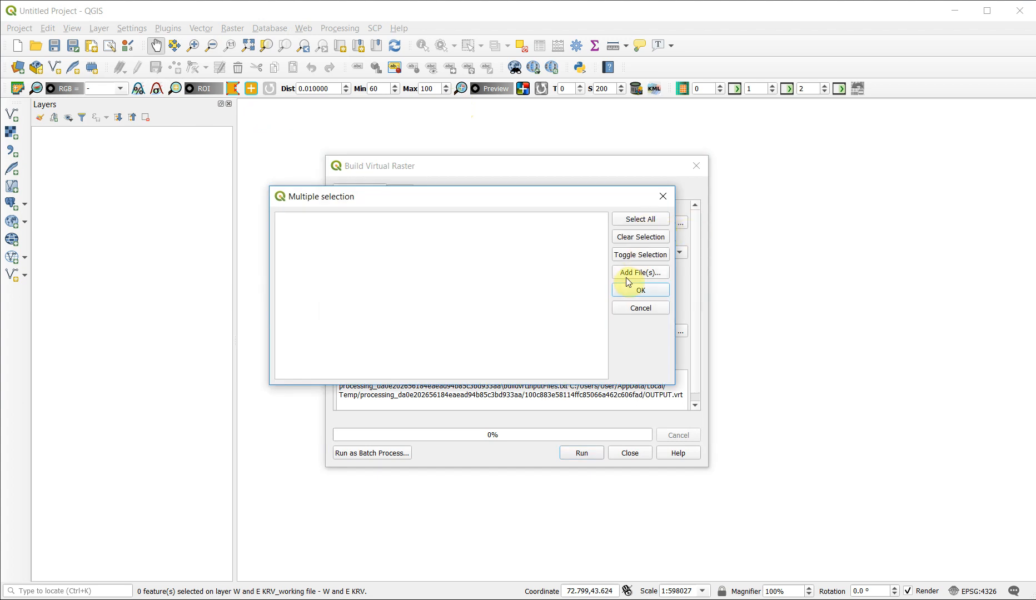
left_click(629, 277)
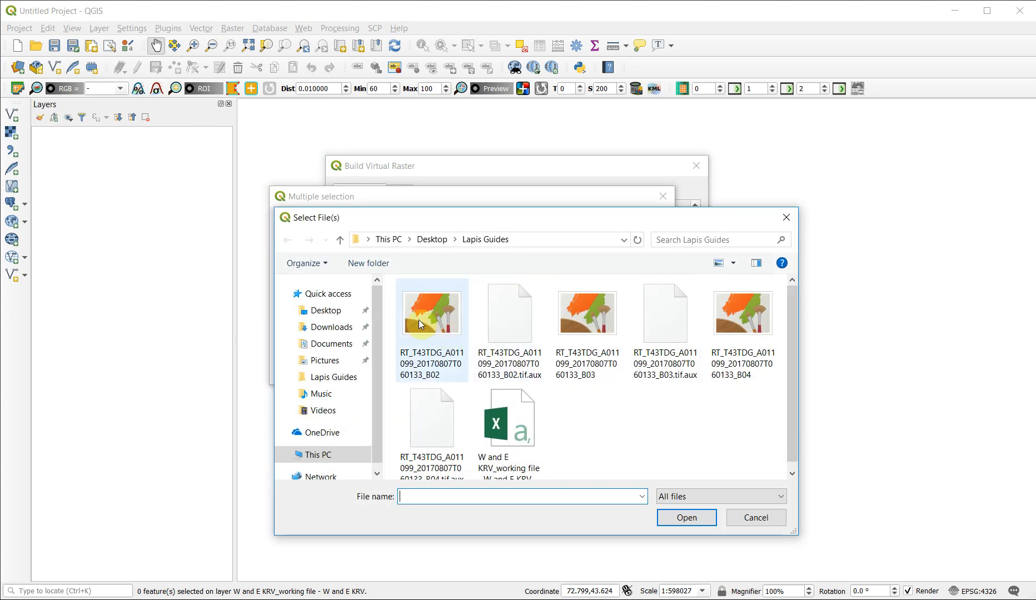
left_click(418, 320)
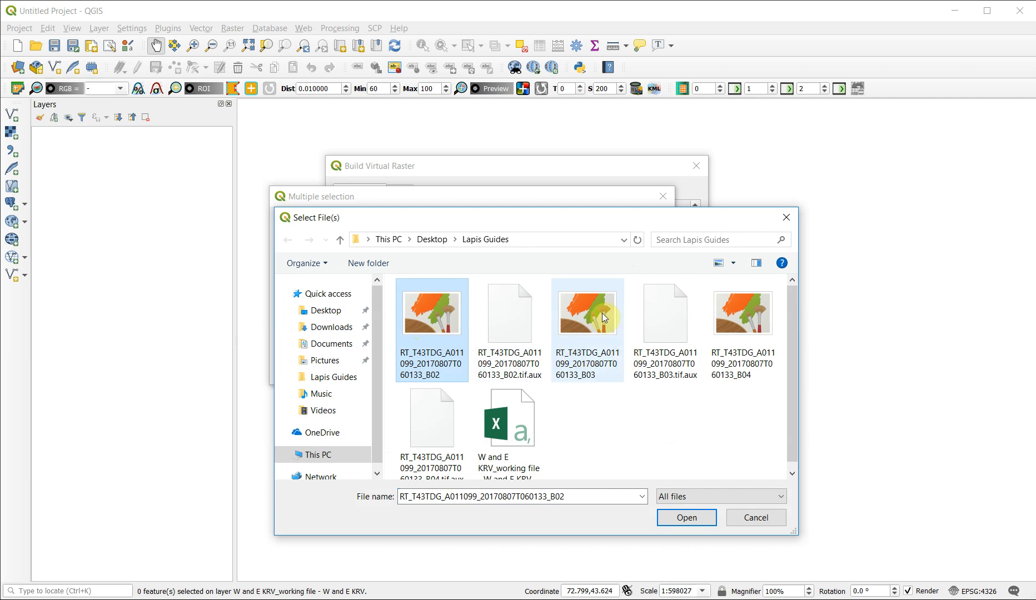
left_click(602, 314, "ctrl")
left_click(748, 310, "ctrl")
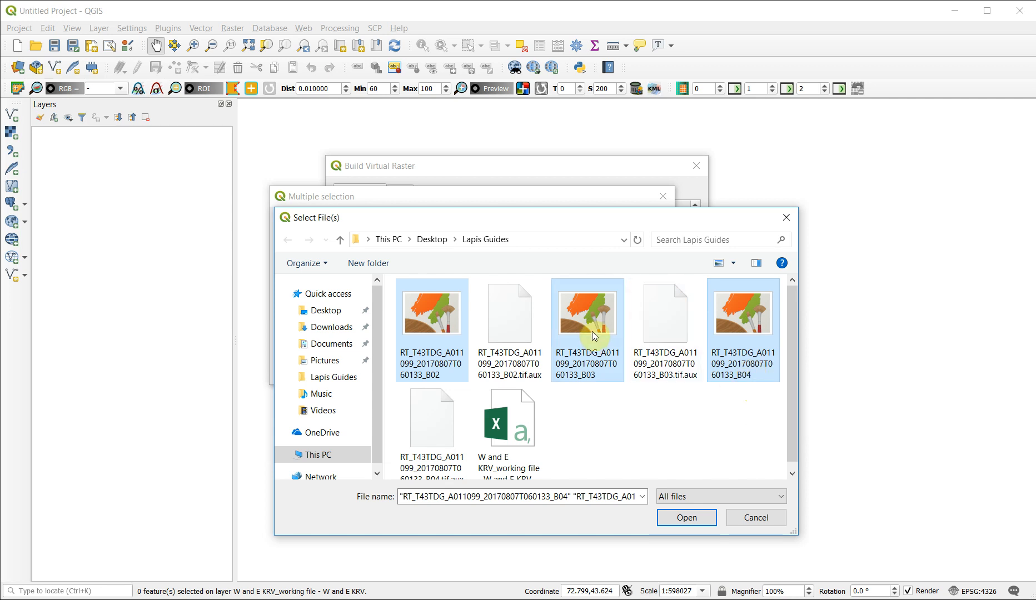
left_click(684, 517)
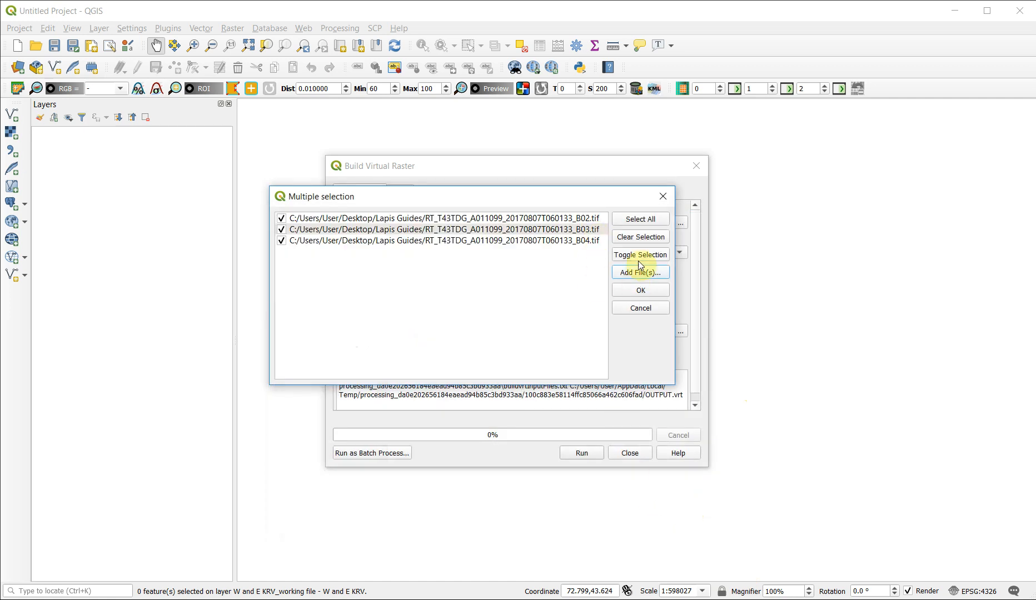
left_click(640, 292)
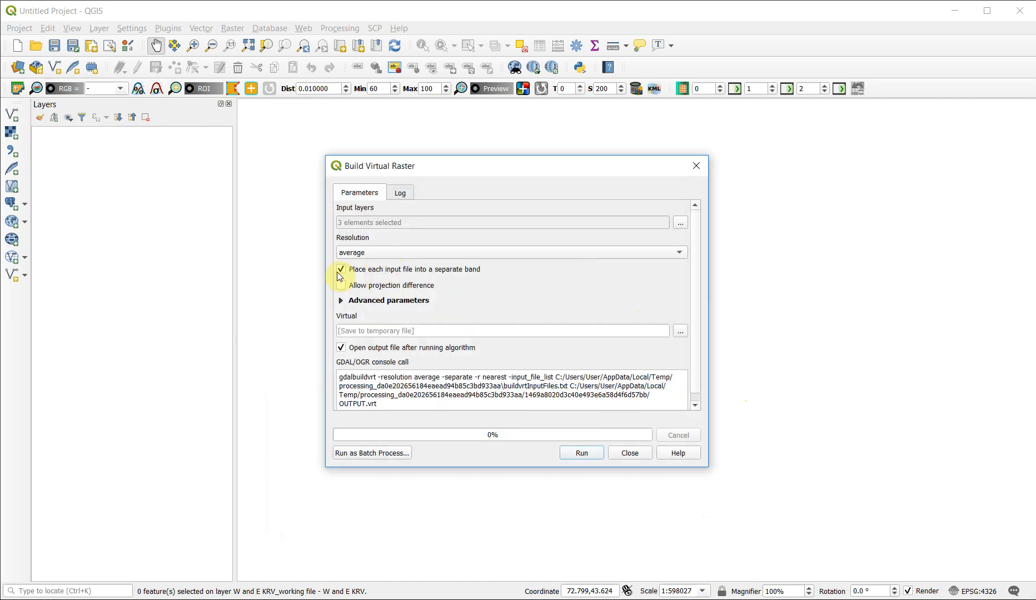
- Set the virtual raster's output file to "Natural Colour_West Karakol River Valley_Kyrgyzstan" in VRT format
scroll(611, 299, "down", 1)
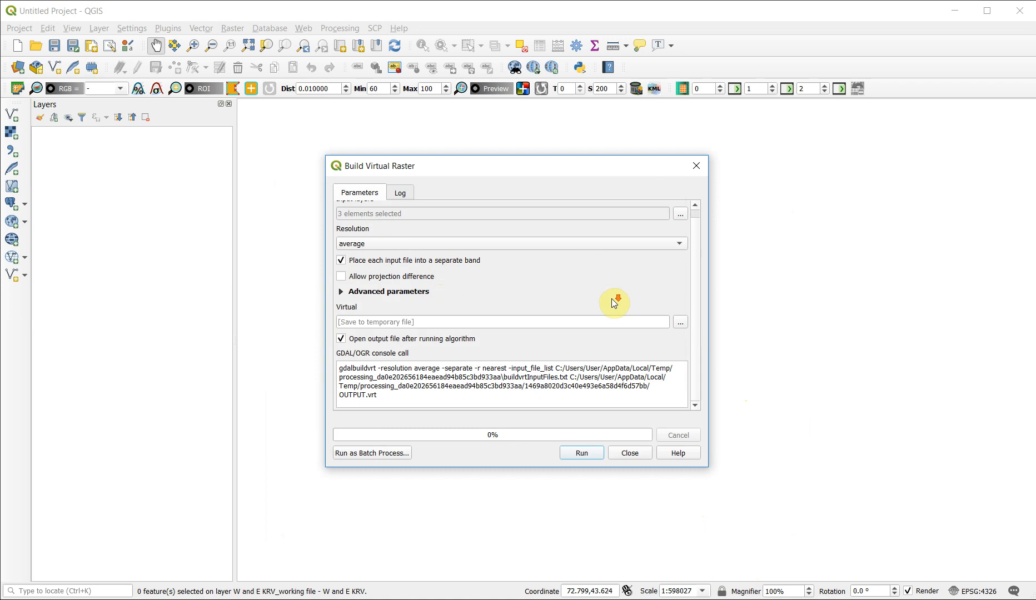
left_click(680, 322)
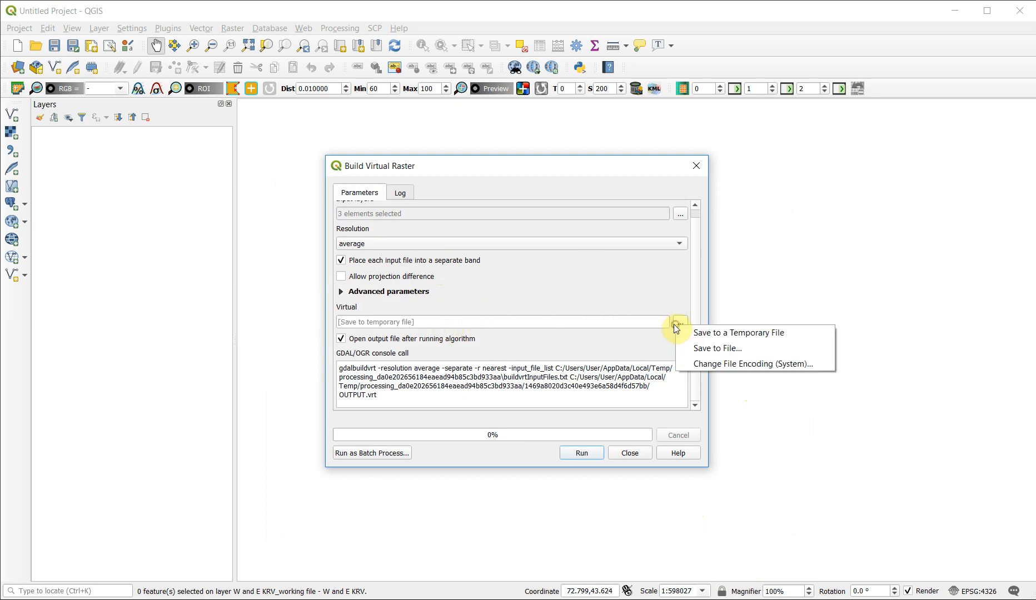
left_click(767, 349)
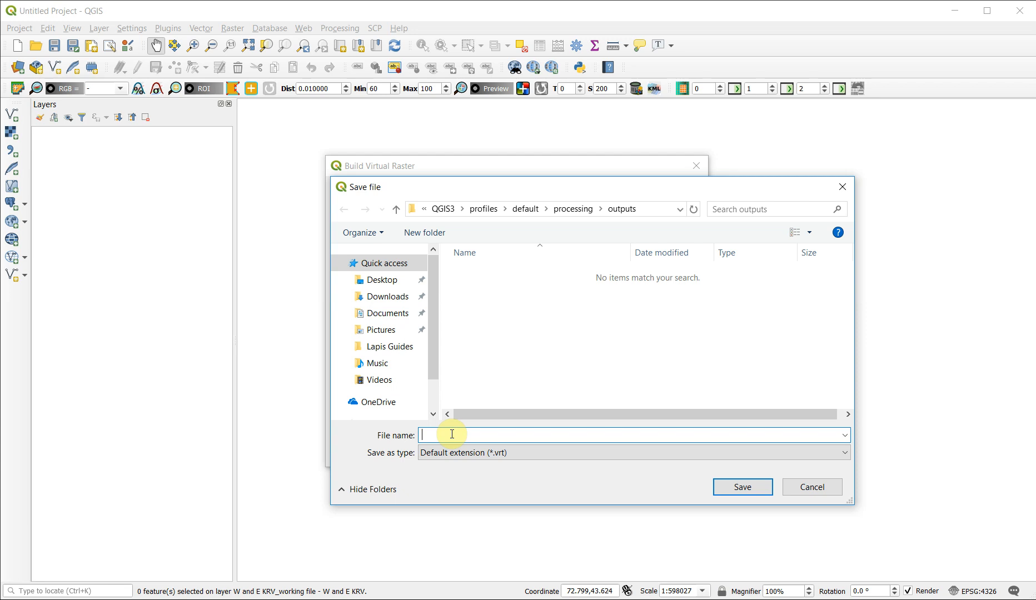
type("Natural Colour_")
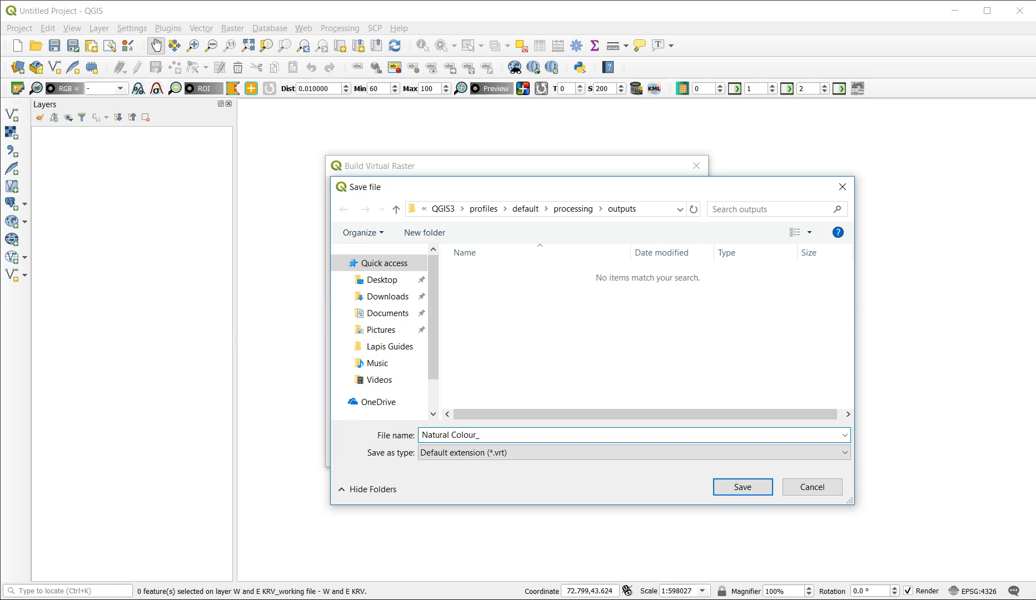
type("West Karakol River Valley_Kyrgyz")
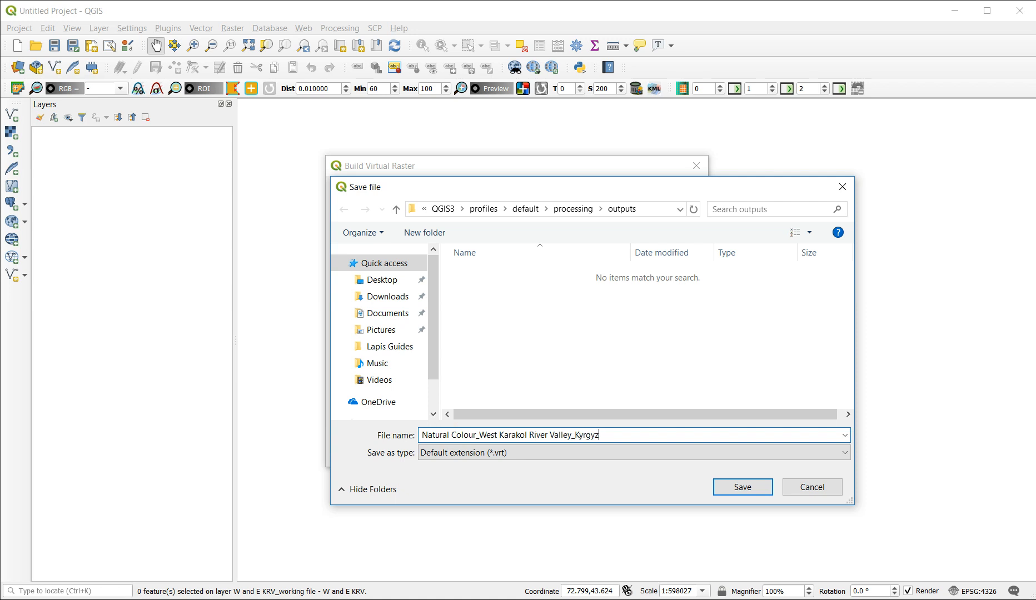
type("stan")
left_click(743, 487)
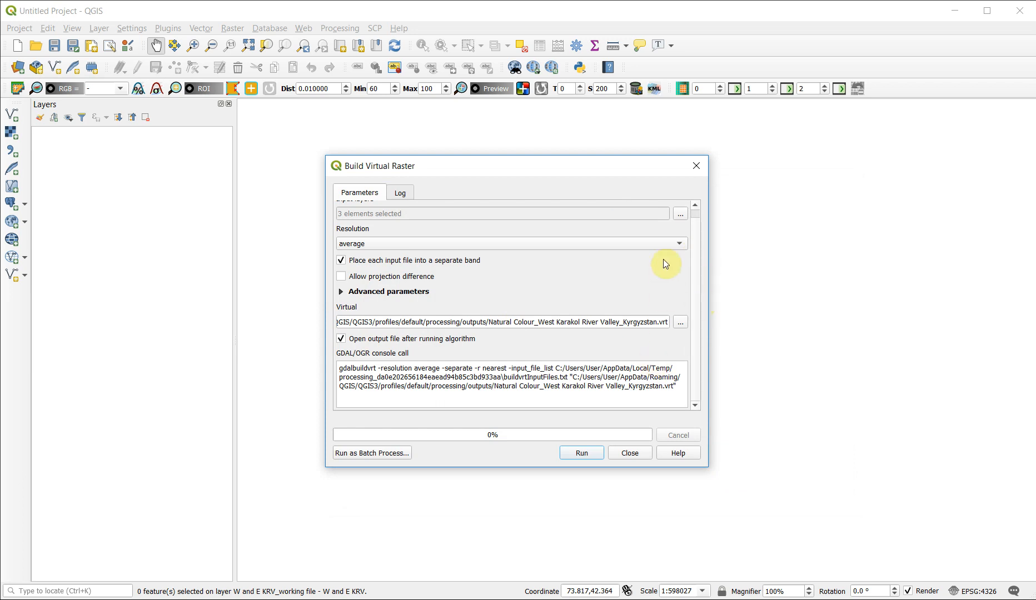
- Set the virtual raster's resolution to highest, build it and close the tool
left_click(678, 244)
left_click(597, 258)
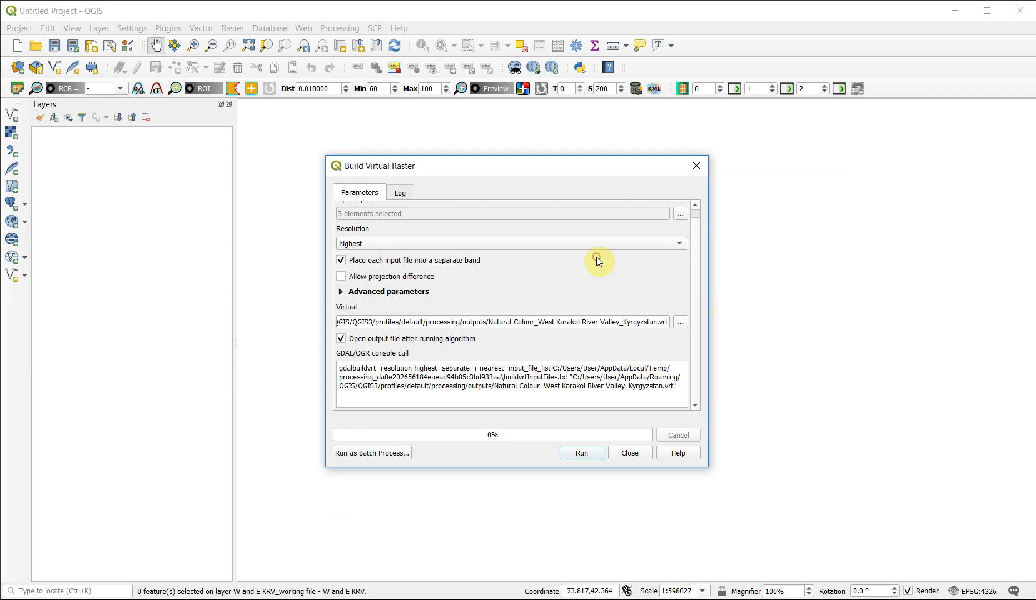
left_click(582, 455)
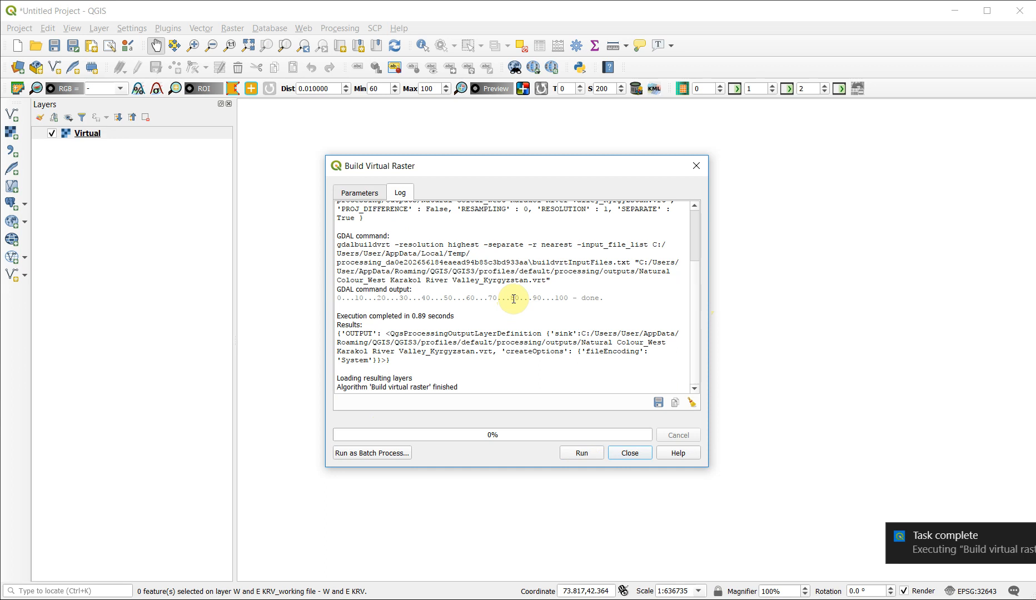
left_click(627, 456)
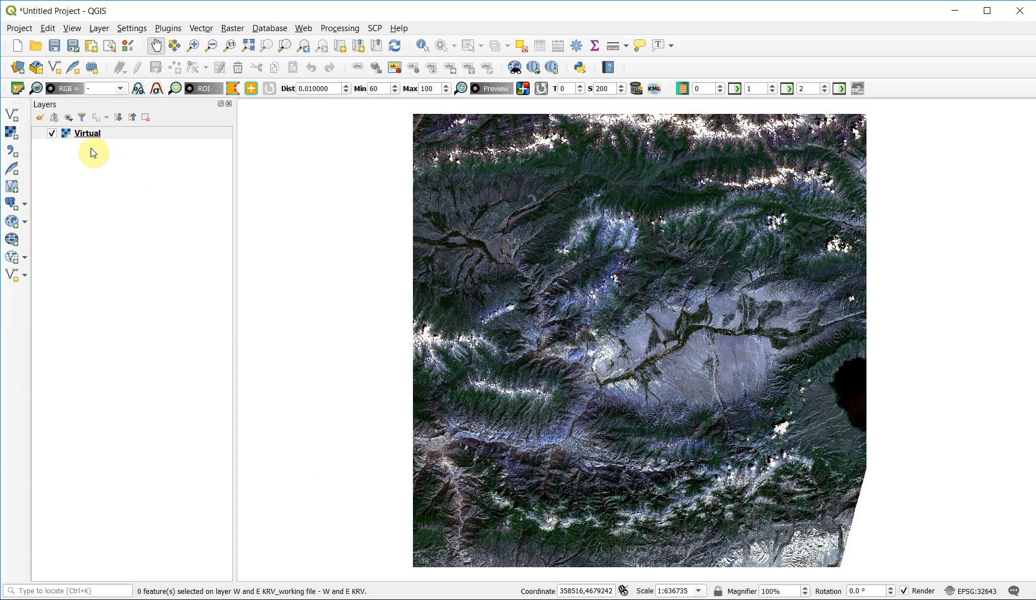
- In the Virtual layer's symbology, assign Band 3 to red and Band 1 to blue
double_click(88, 134)
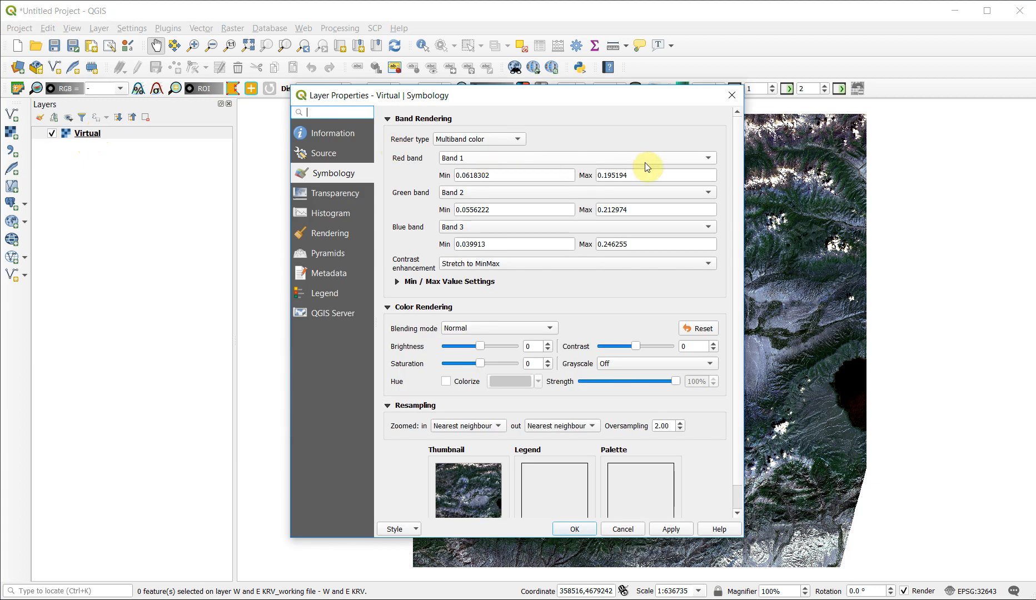
left_click(646, 161)
left_click(577, 187)
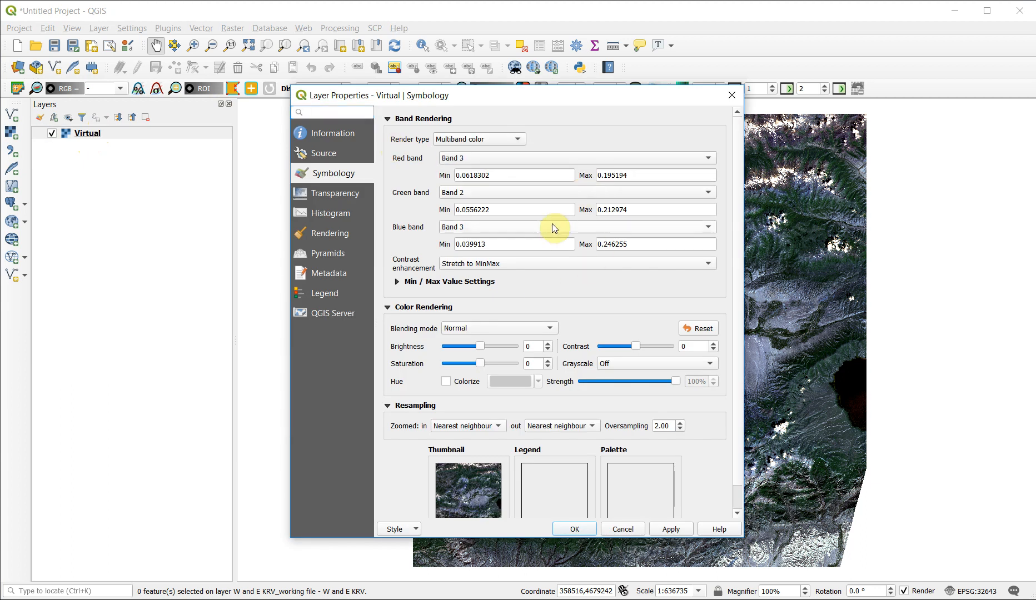
left_click(584, 224)
left_click(565, 198)
- Base the layer's min/max values on mean +/- standard deviation × 2.00, apply it and uncover the map behind the dialog
left_click(399, 282)
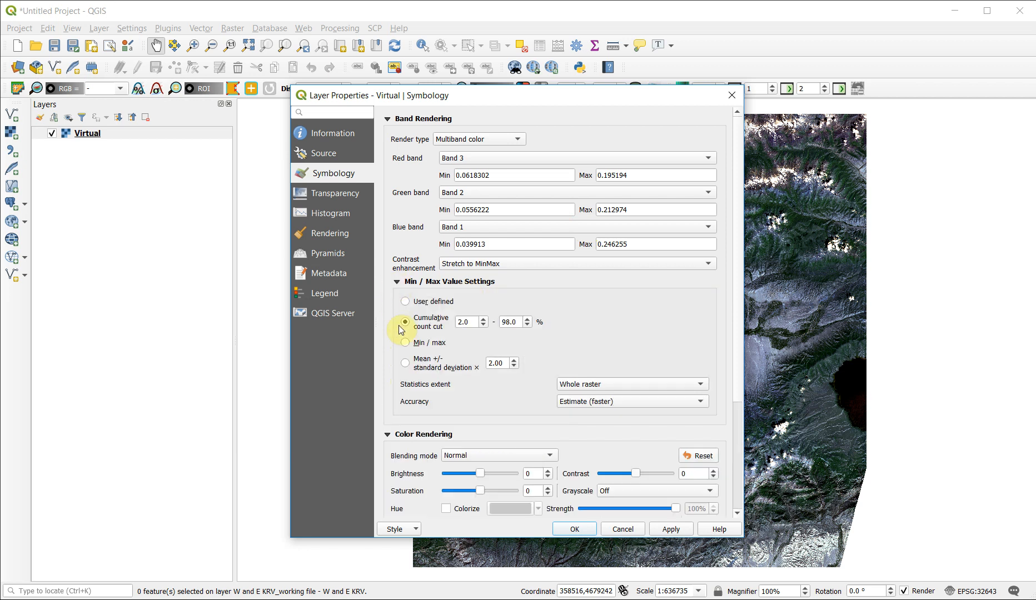
left_click(405, 364)
left_click(673, 529)
left_click_drag(691, 99, 471, 99)
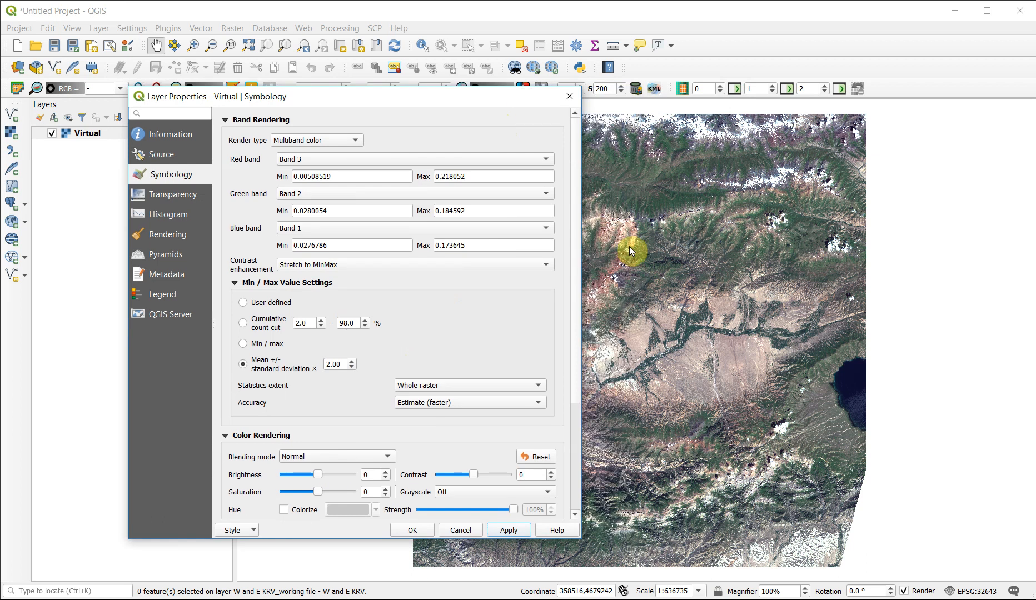
- Set the raster layer's saturation to 5 and contrast to 10, and apply the symbology
left_click(386, 489)
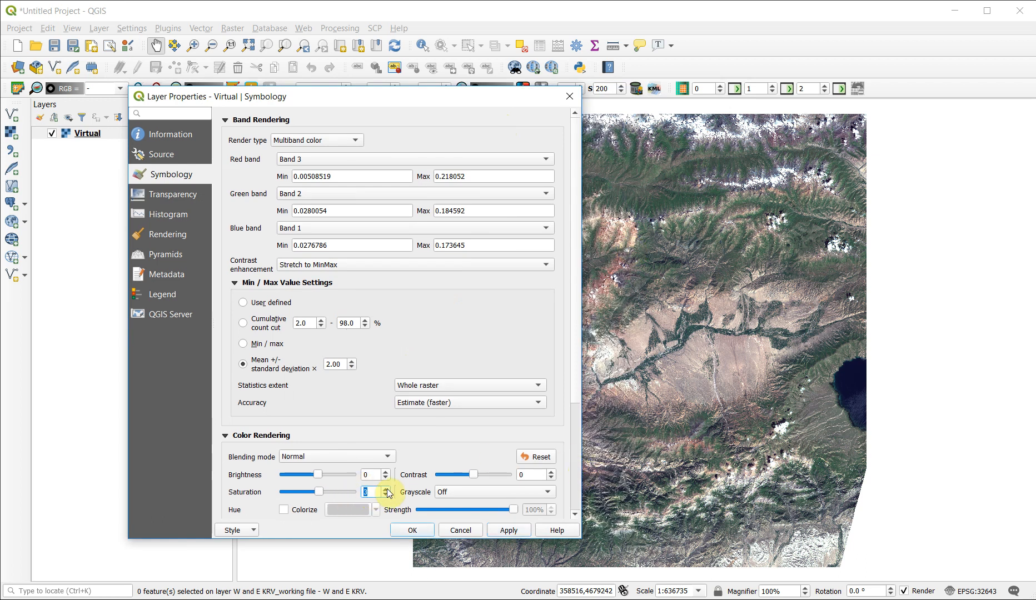
left_click(551, 472)
left_click(551, 471)
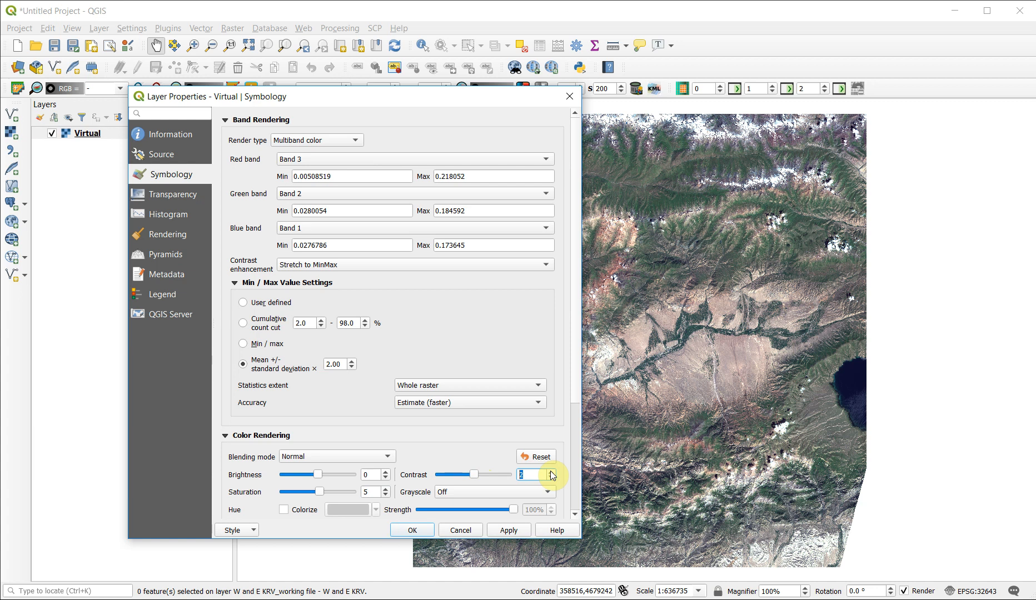
double_click(551, 471)
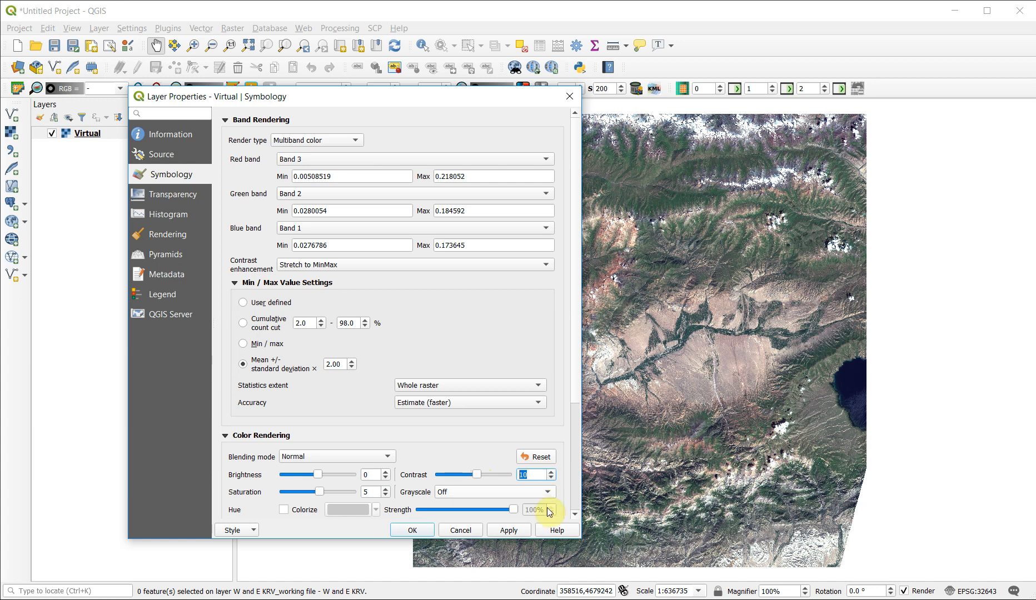
left_click(509, 531)
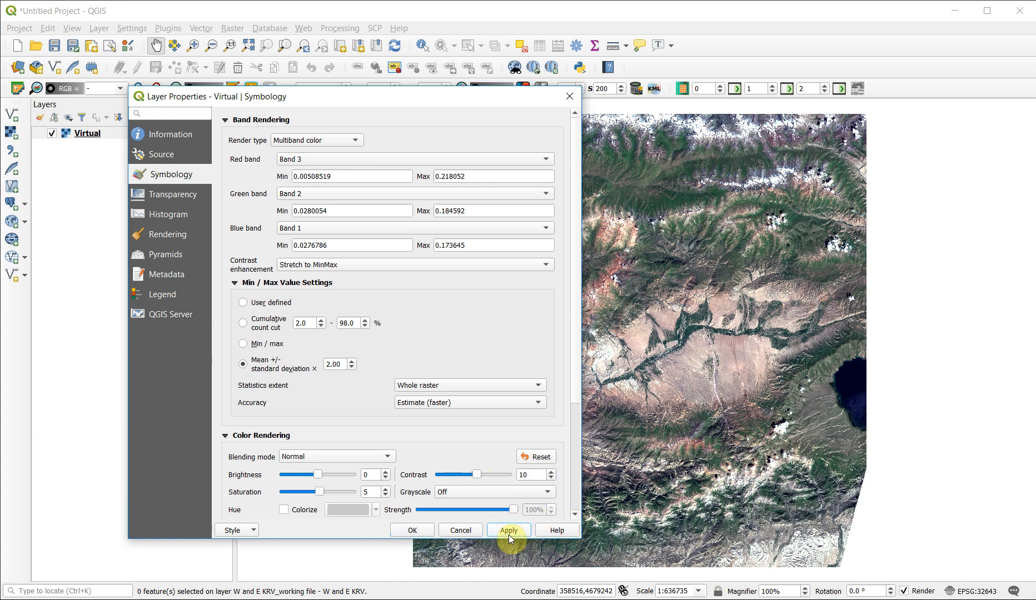
left_click(413, 531)
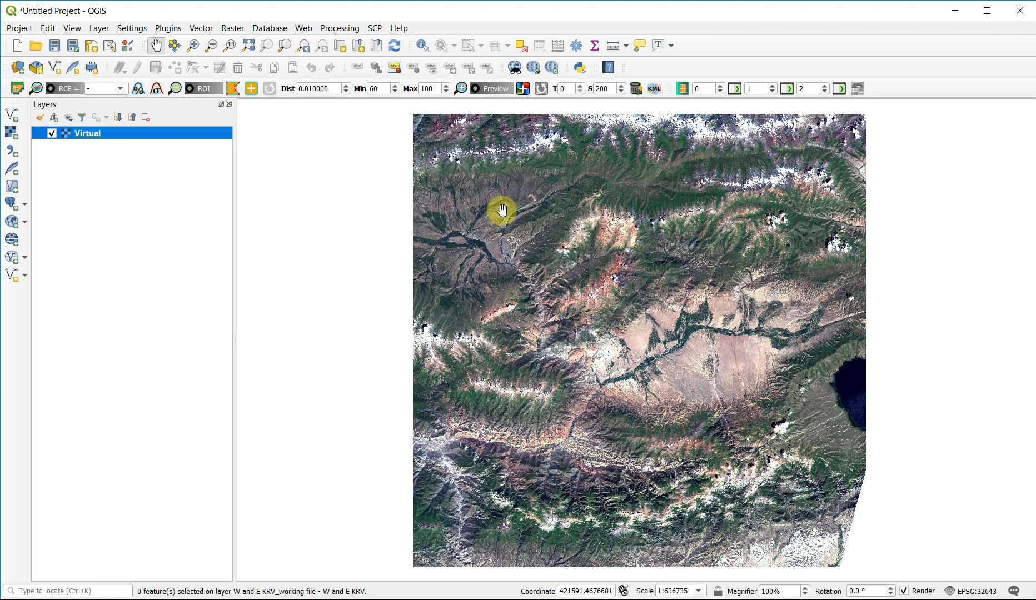
- Add the CSV file "W and E KRV_working file - W and E KRV" as a delimited text point layer using its Longitude and Latitude fields
left_click(12, 152)
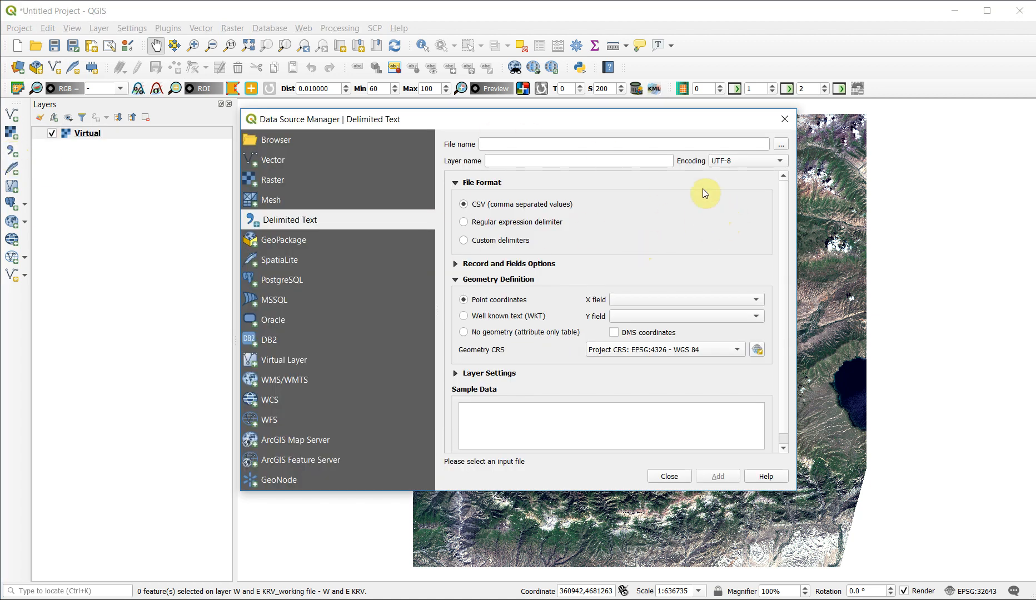
left_click(779, 144)
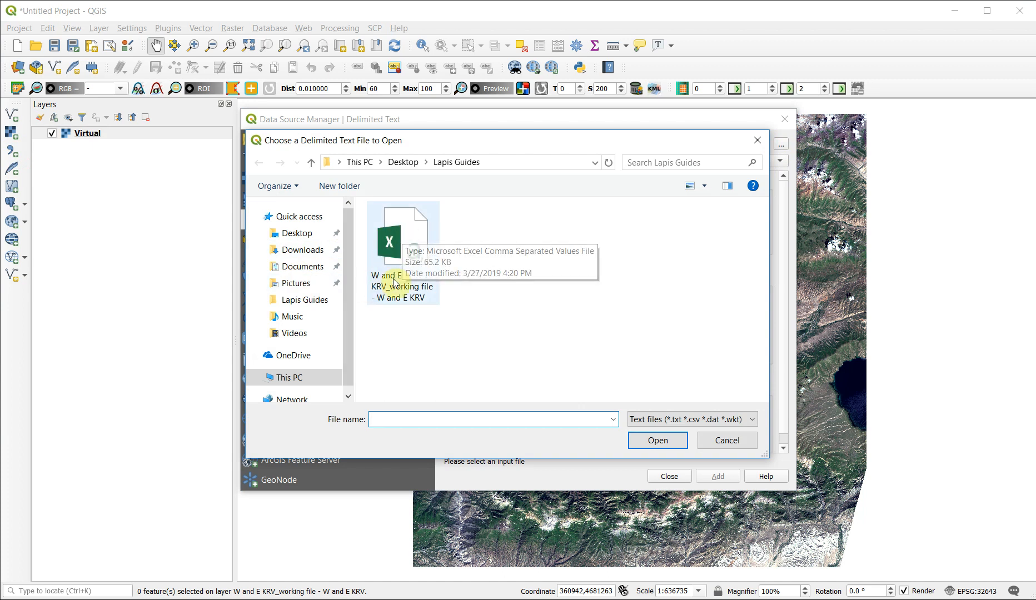
left_click(404, 245)
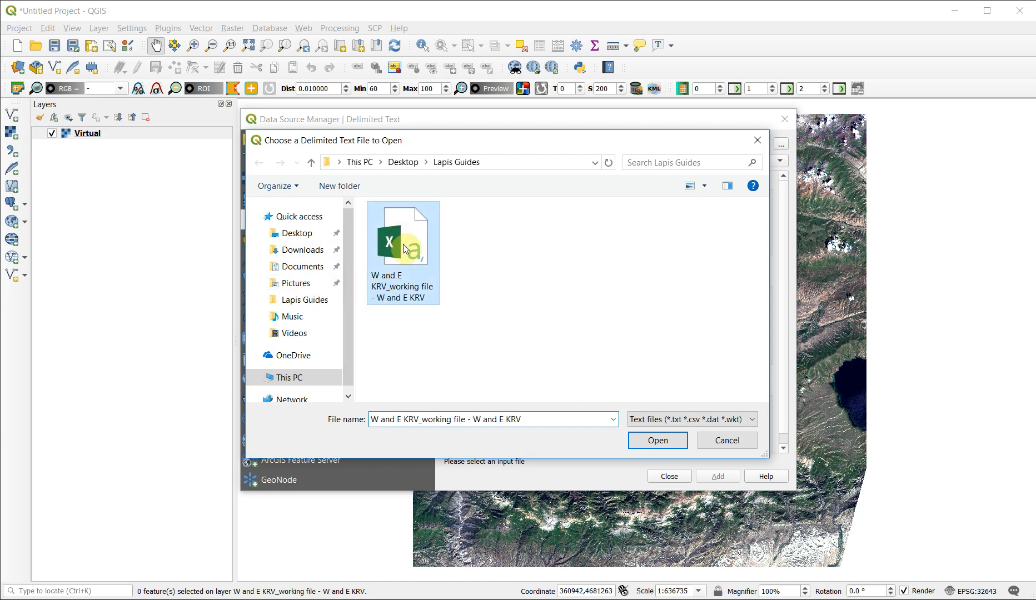
left_click(669, 448)
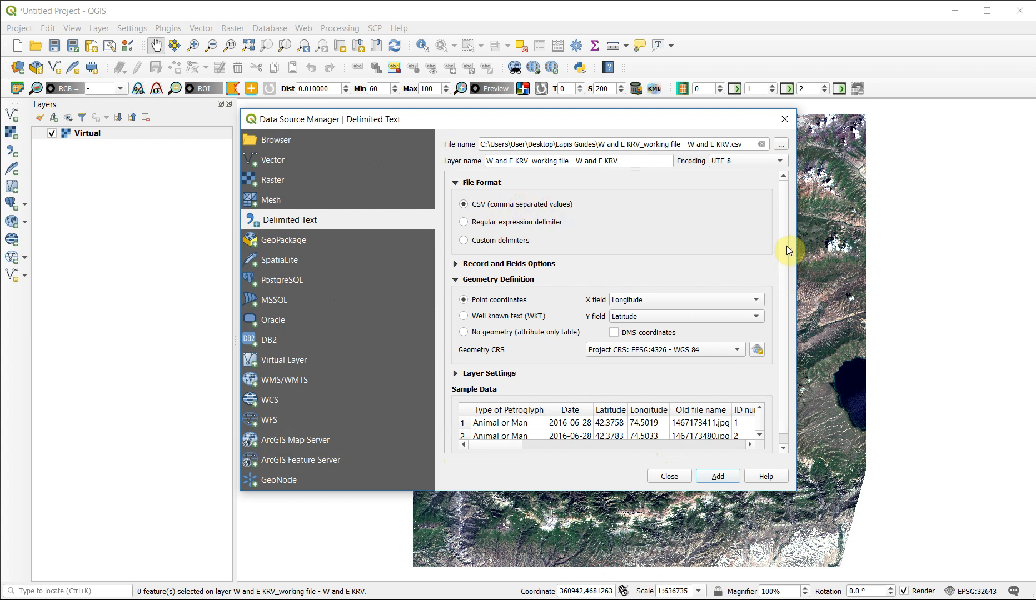
scroll(786, 246, "down", 1)
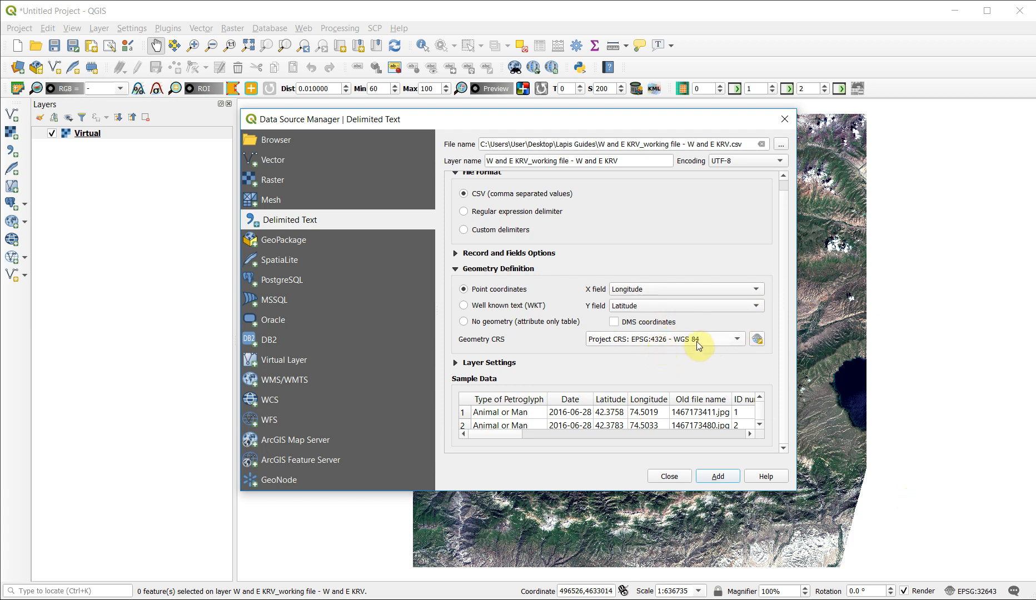
left_click(715, 474)
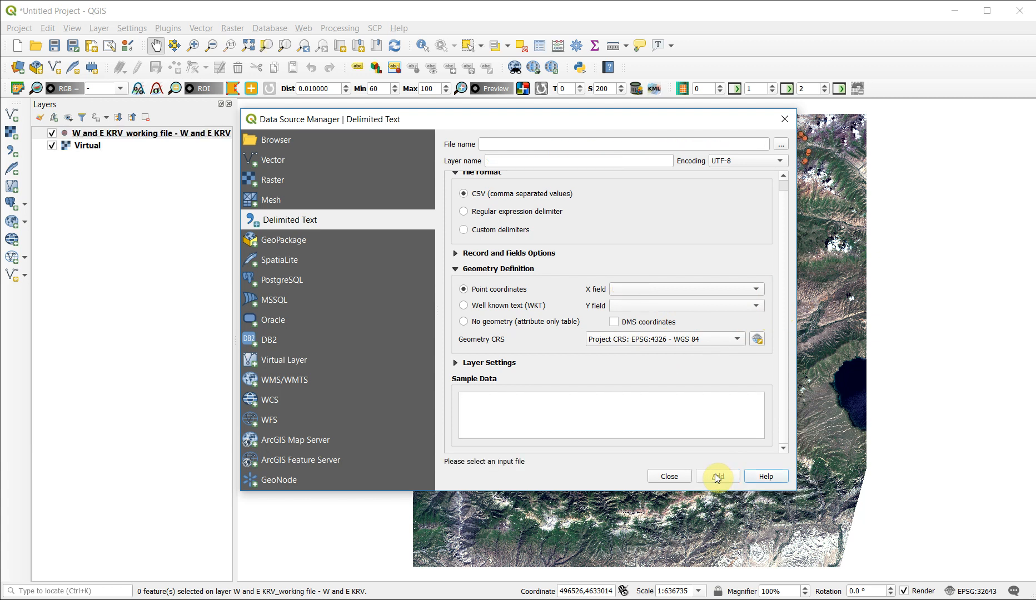
left_click(670, 477)
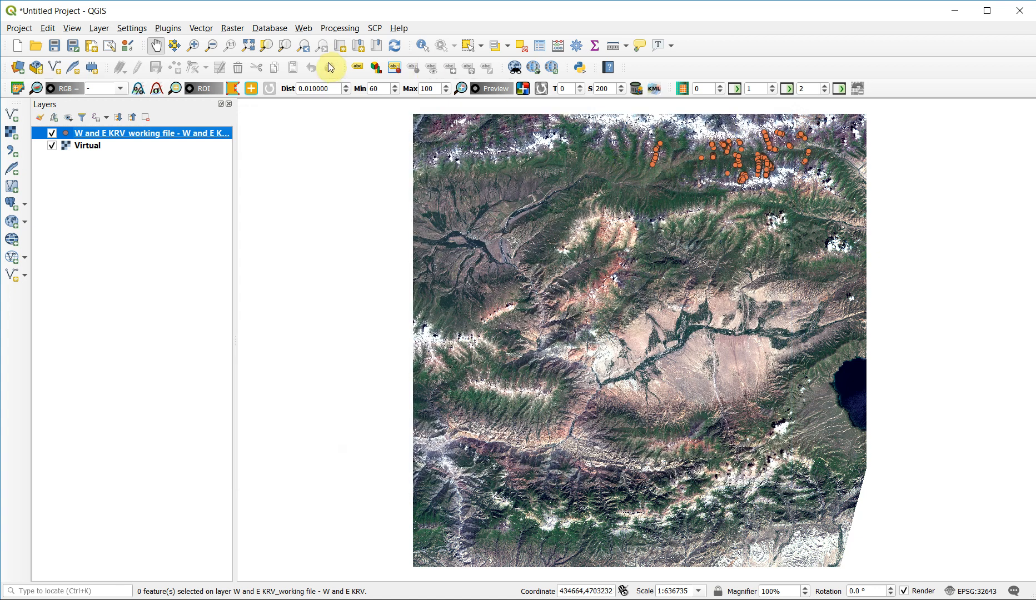
- Set the fill color of the W and E KRV point layer's simple marker to yellow and apply the symbology
right_click(78, 137)
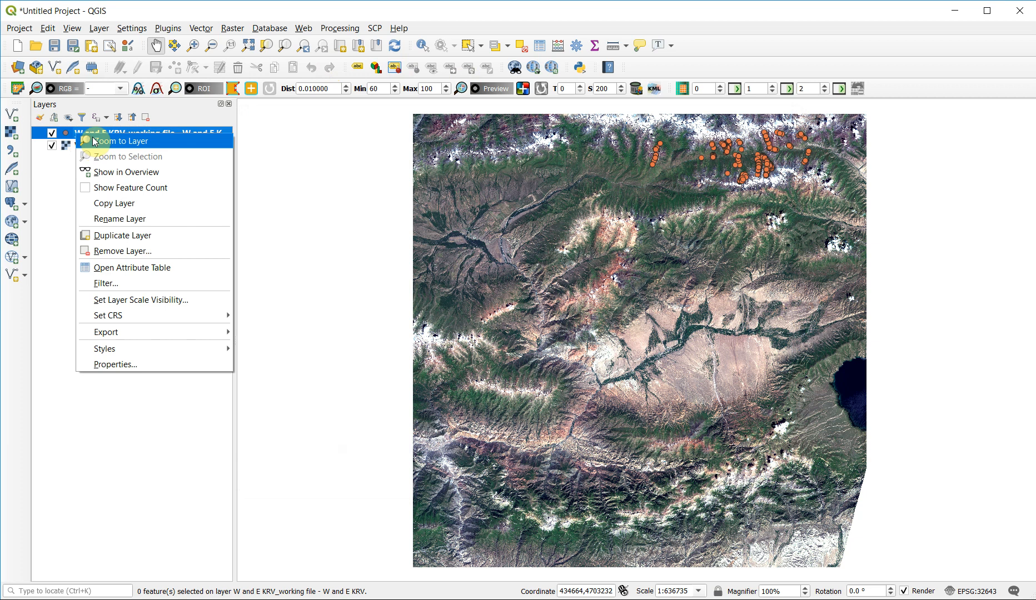
left_click(94, 141)
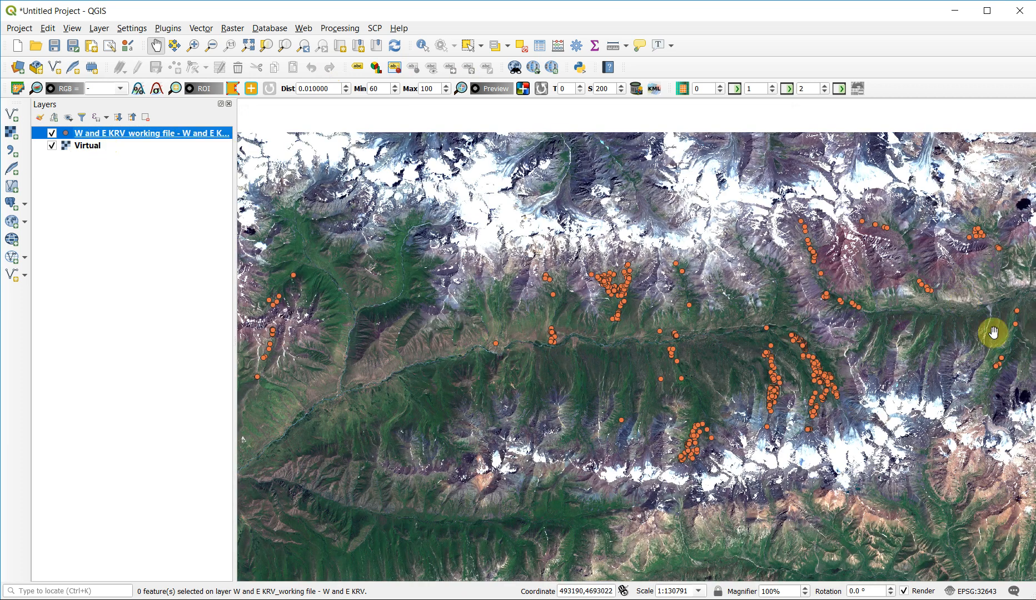
double_click(121, 135)
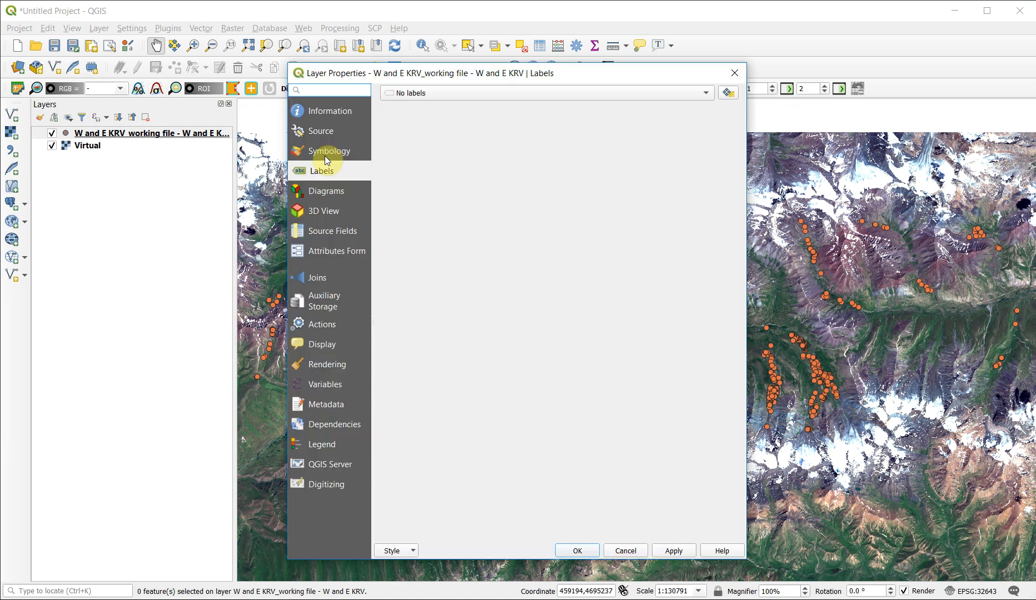
left_click(326, 152)
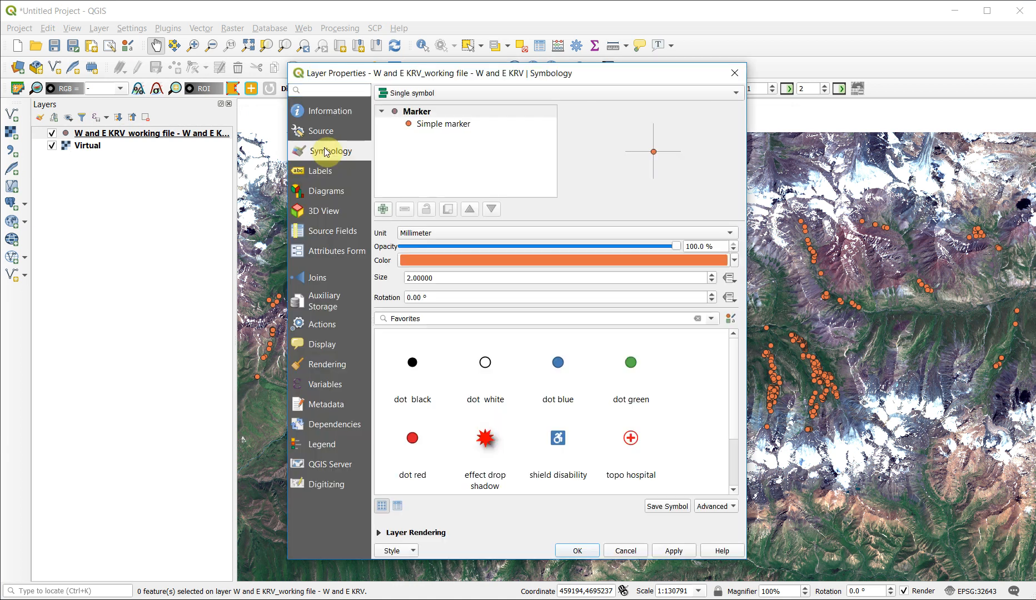
left_click(449, 113)
left_click(449, 125)
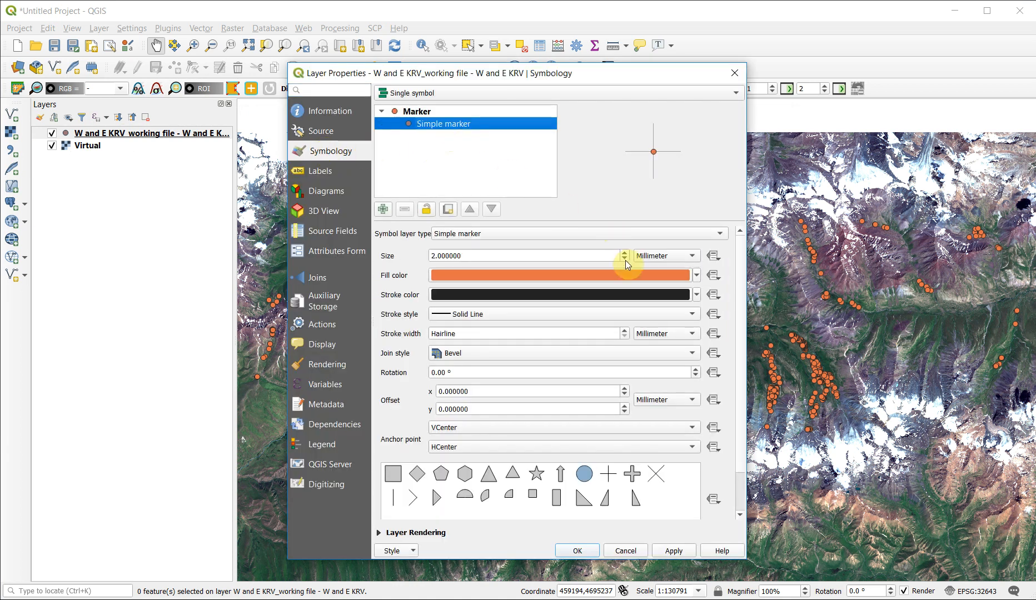
left_click(695, 276)
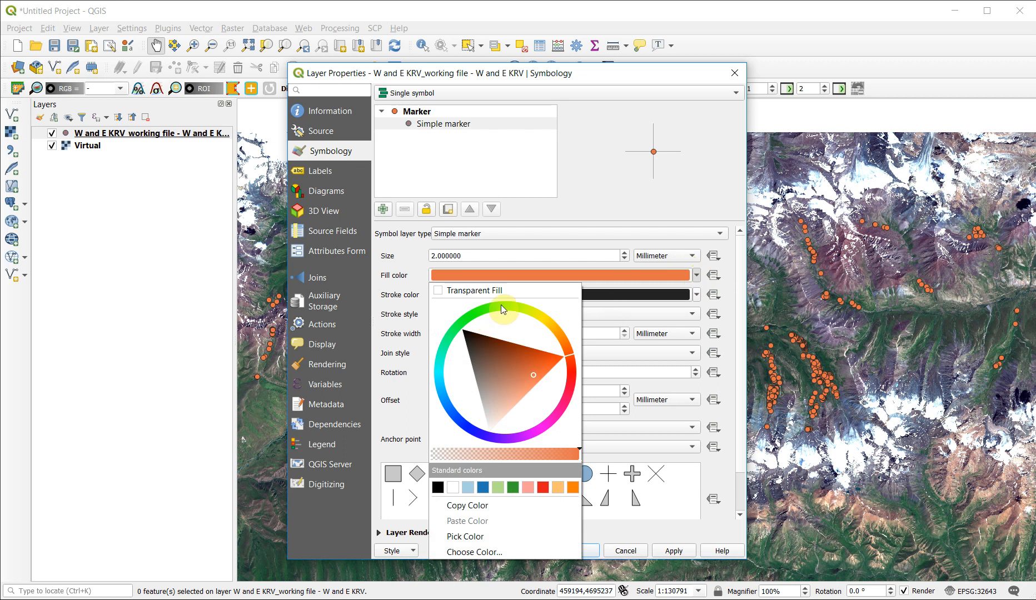
left_click(501, 305)
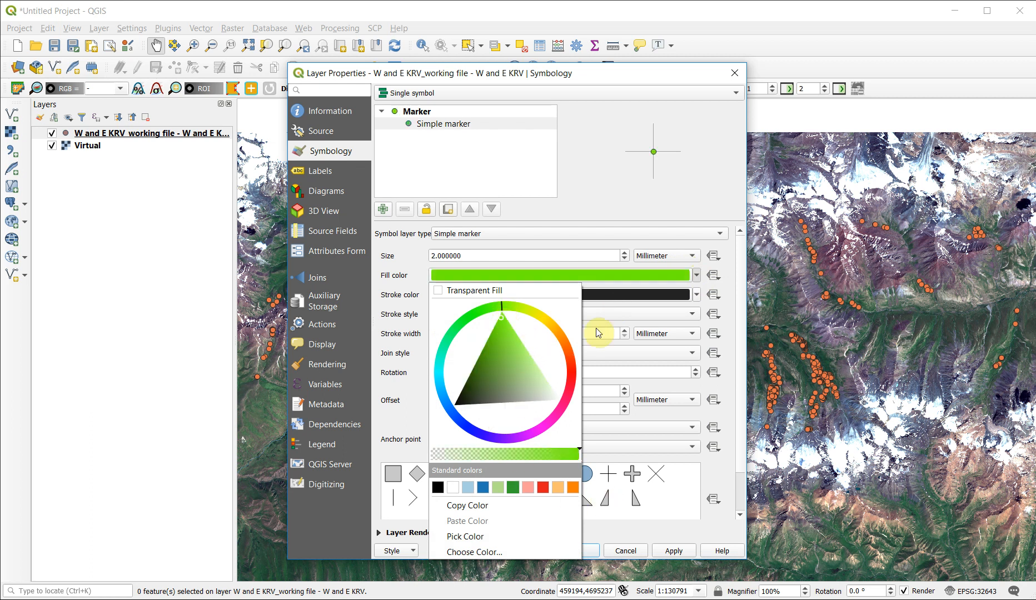
left_click(466, 315)
left_click(534, 312)
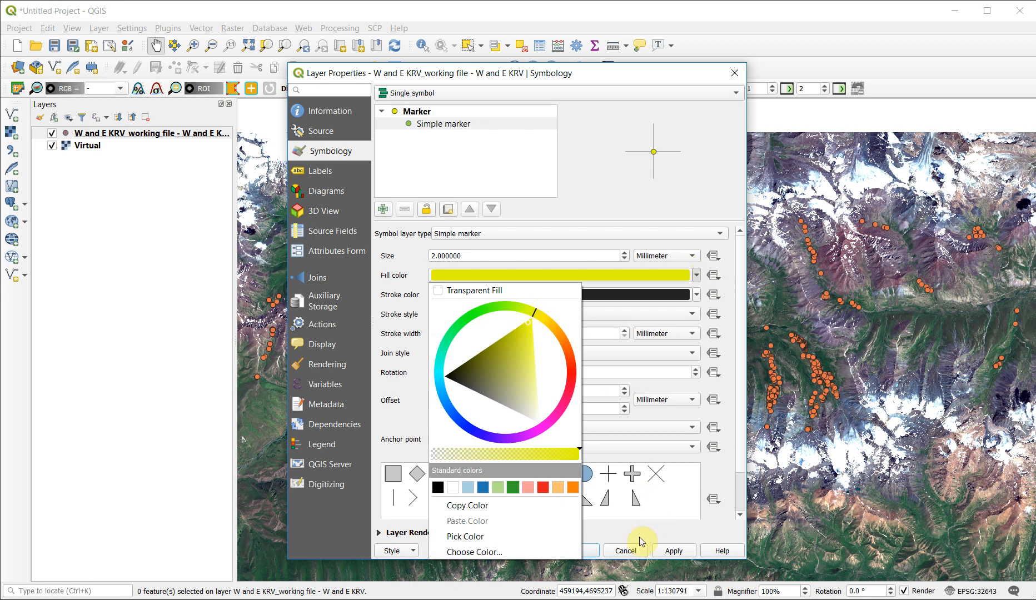
left_click(671, 552)
left_click(578, 552)
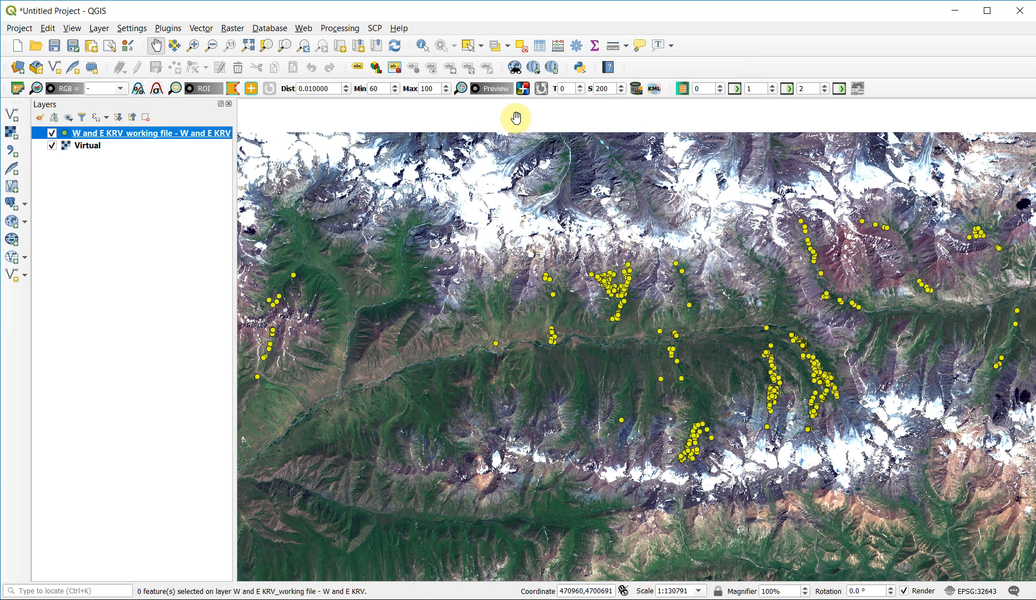
- Review the petroglyph records in the point layer's attribute table and close it
left_click(539, 50)
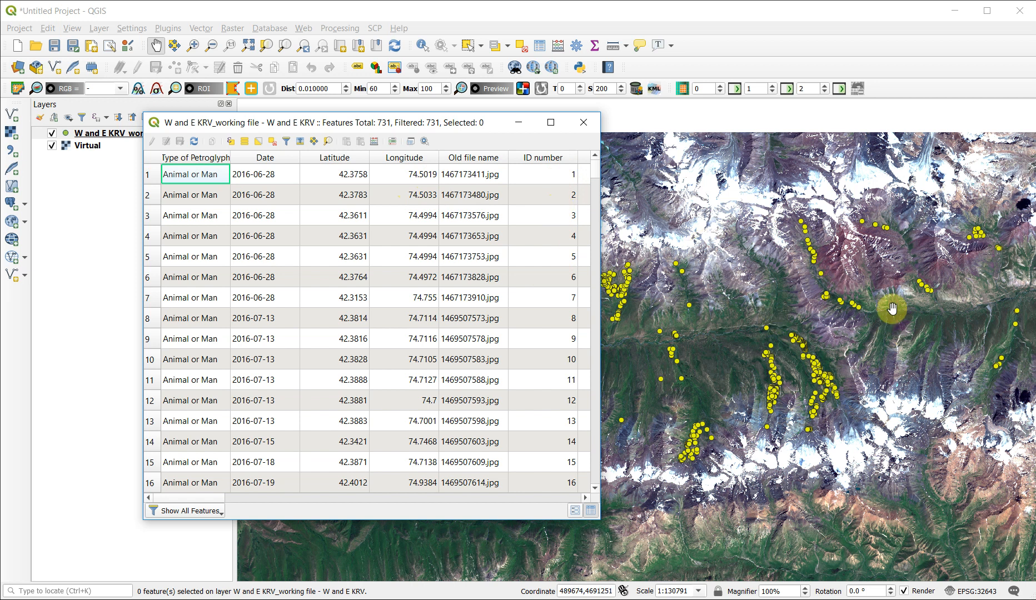
left_click(587, 121)
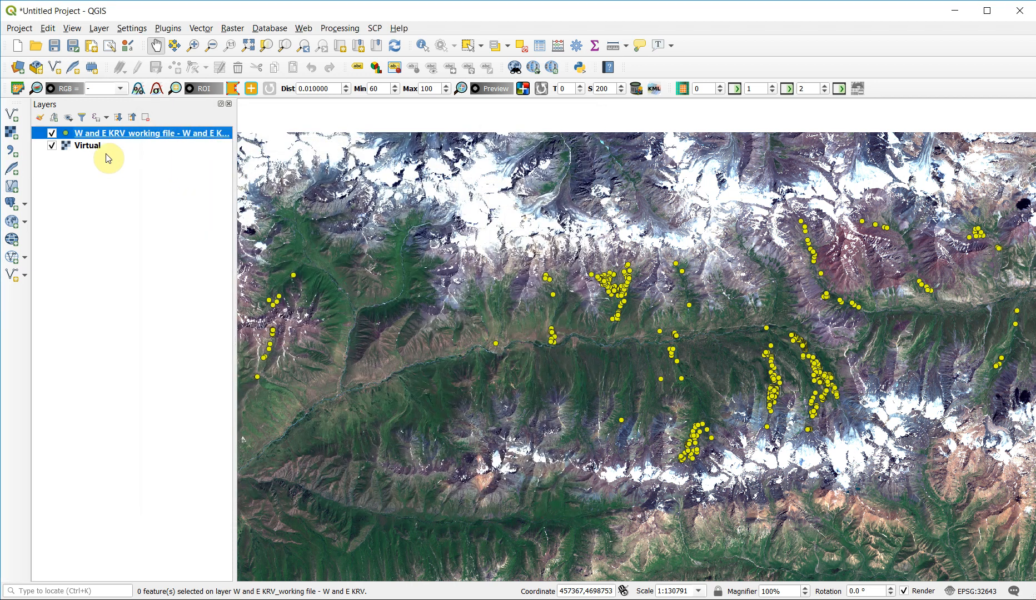
- Turn on single labels for the W and E KRV point layer, using the ID number field, and apply them
right_click(92, 132)
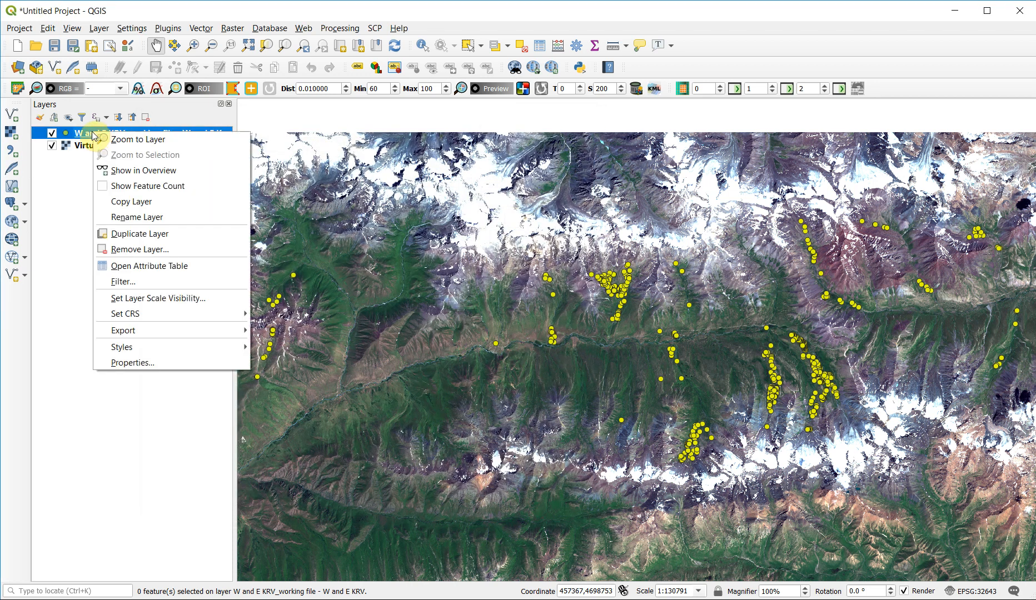
left_click(87, 132)
double_click(88, 134)
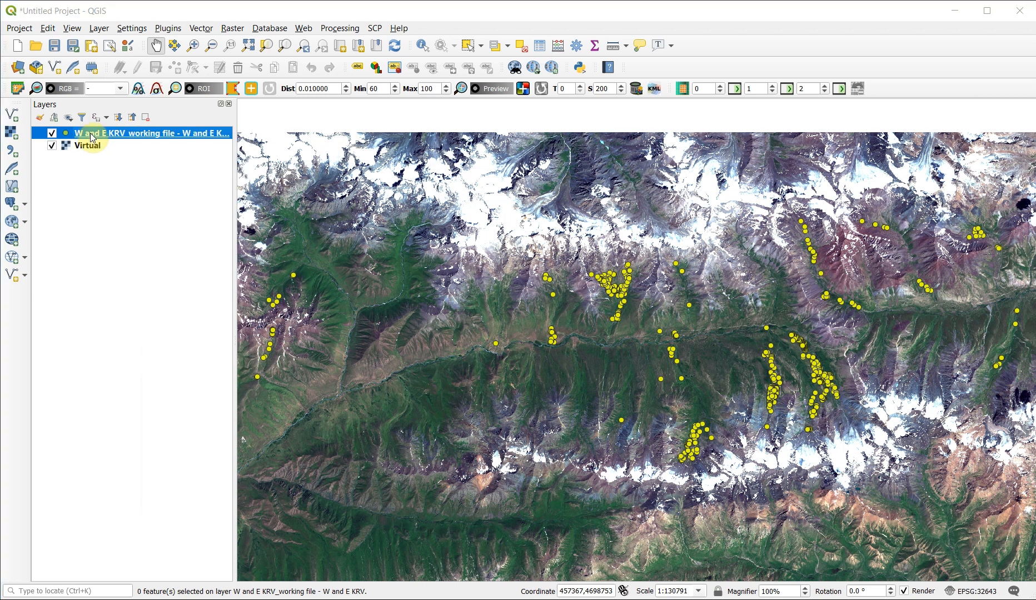
left_click(321, 171)
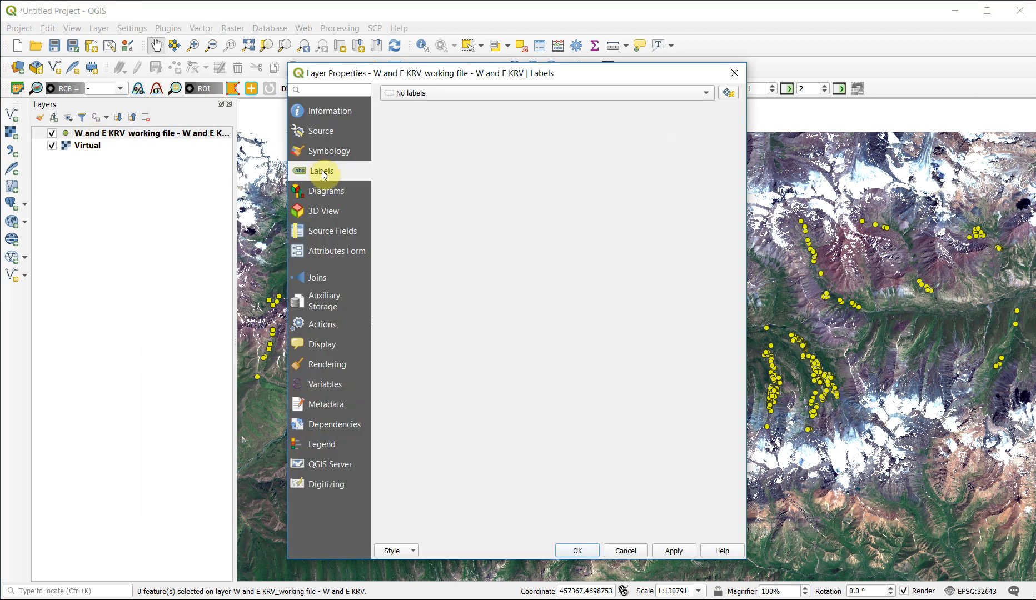
left_click(706, 95)
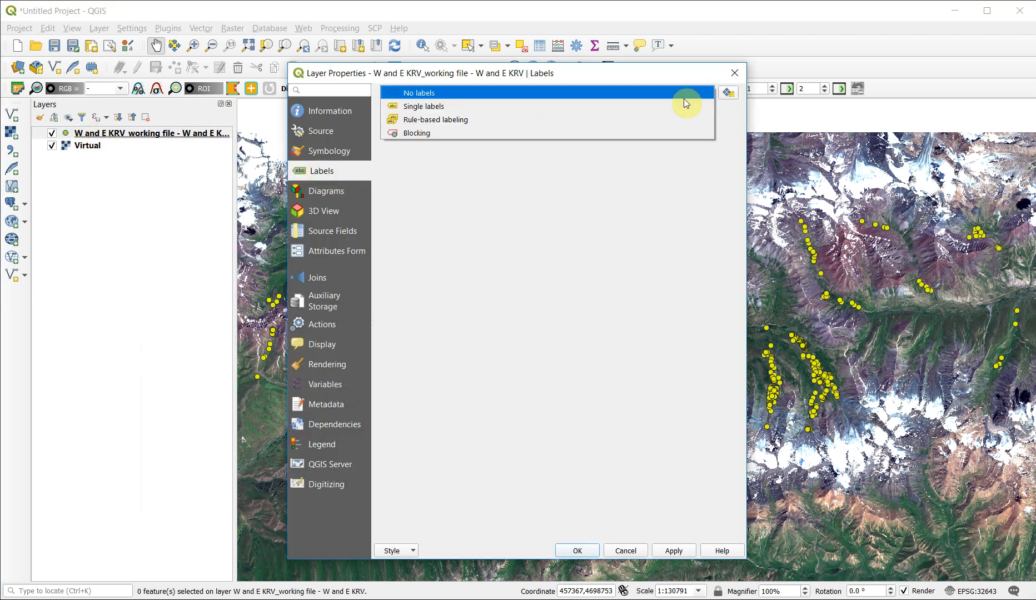
left_click(645, 107)
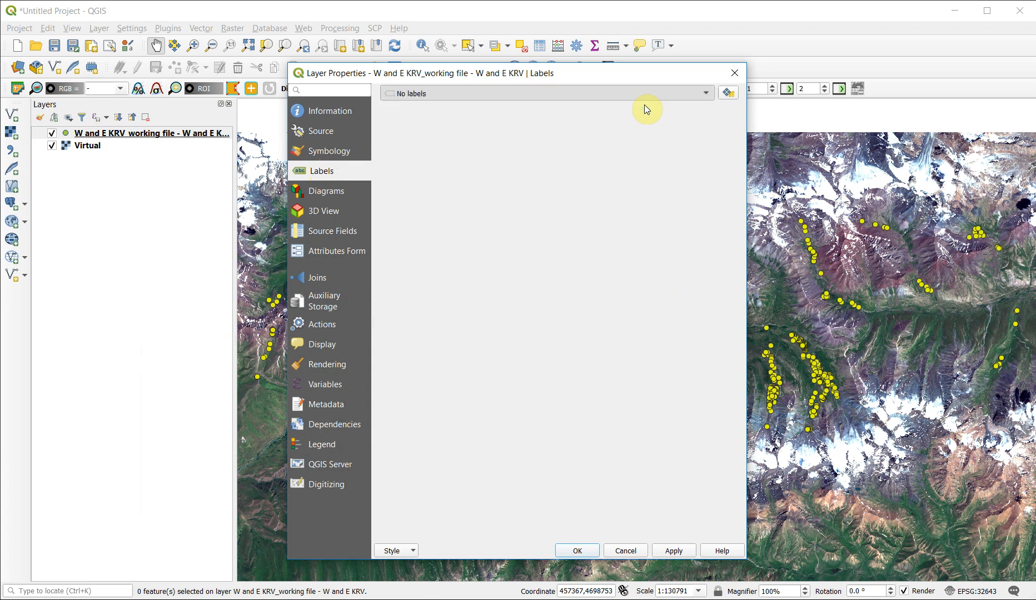
left_click(712, 114)
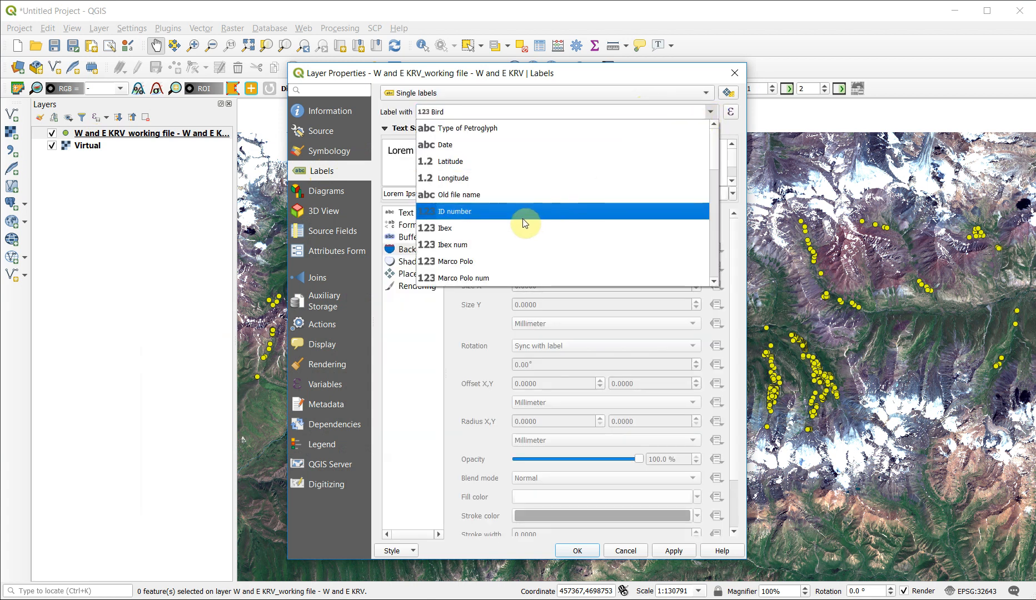
left_click(490, 213)
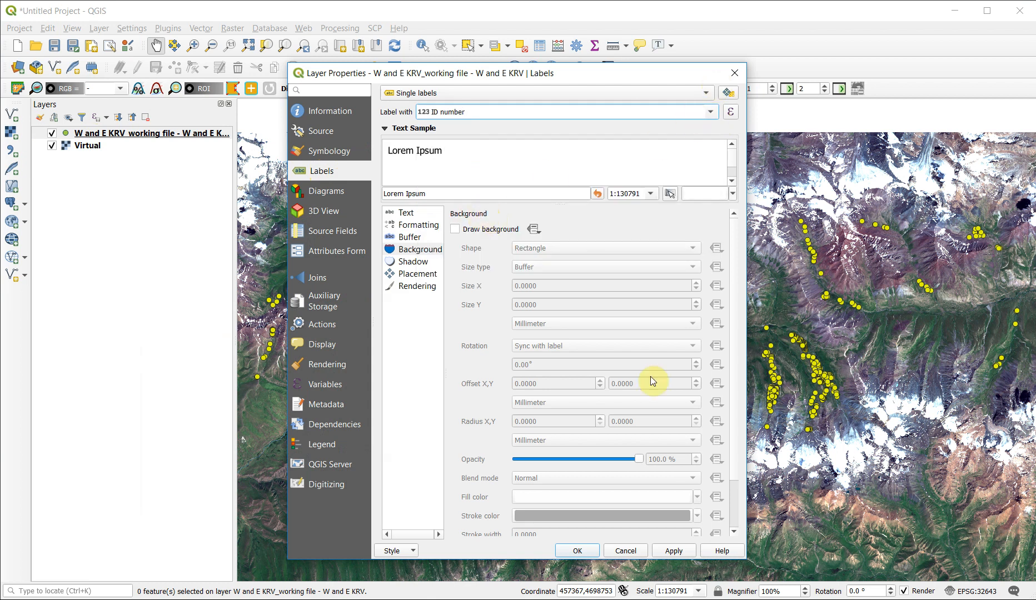
left_click(668, 551)
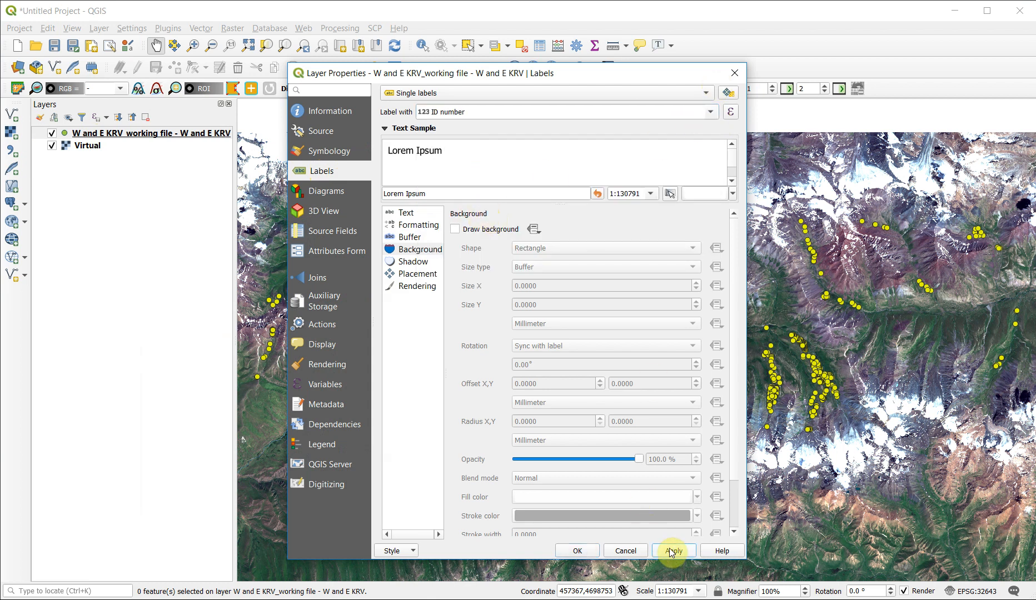
left_click(570, 555)
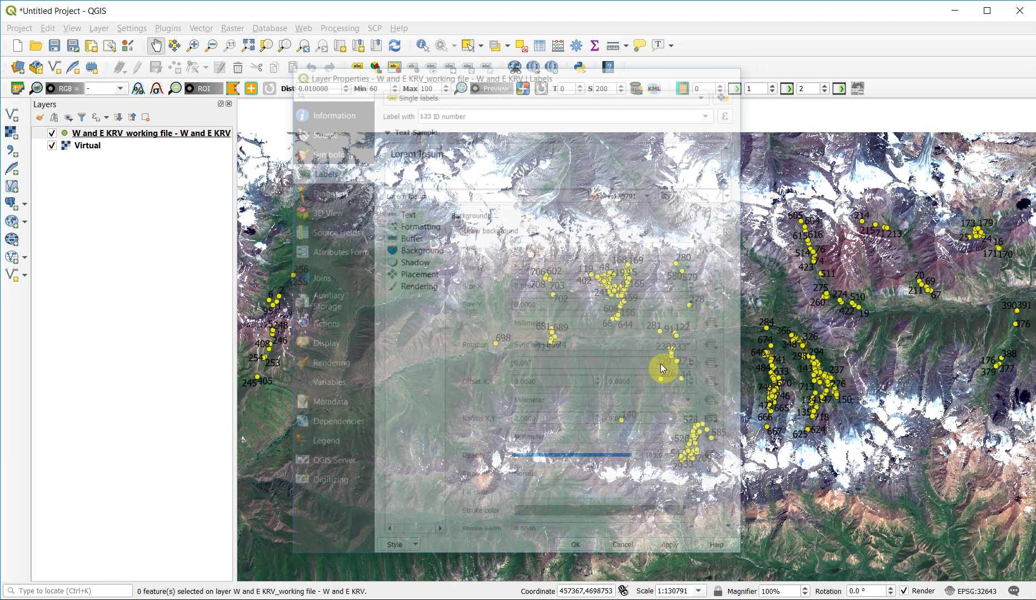
- Examine the labelled petroglyph points on the map, both close up in the dense side-valley cluster and across the surrounding valley
left_click(193, 45)
left_click_drag(666, 248, 718, 324)
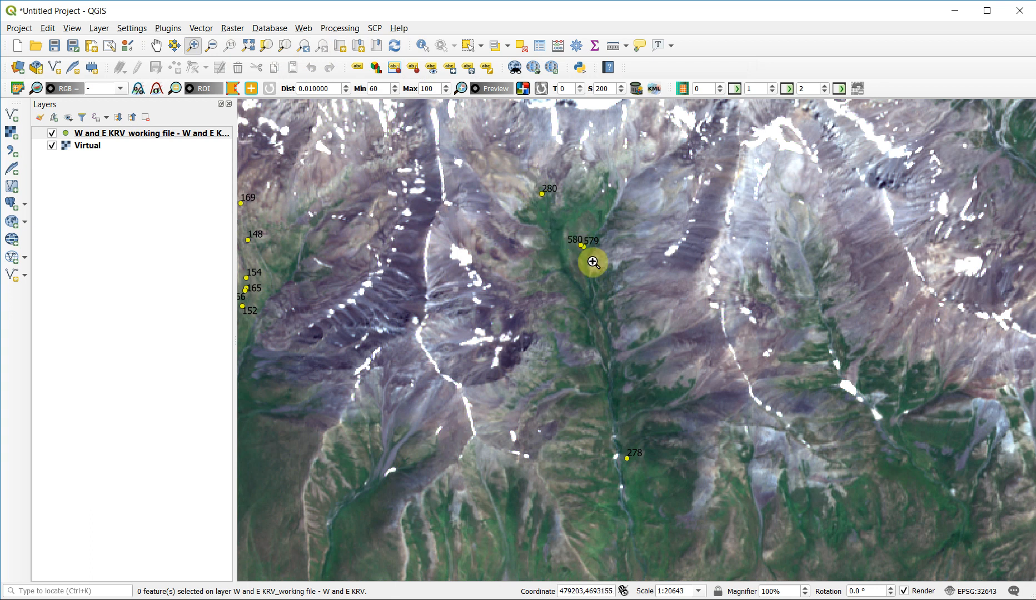
key("Left")
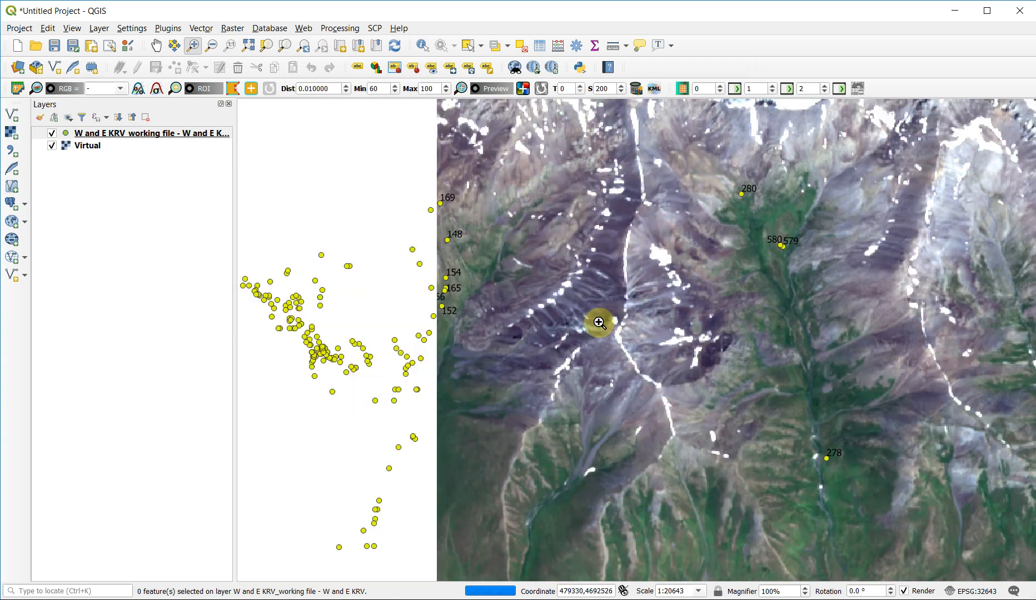
key("Left")
key("Left")
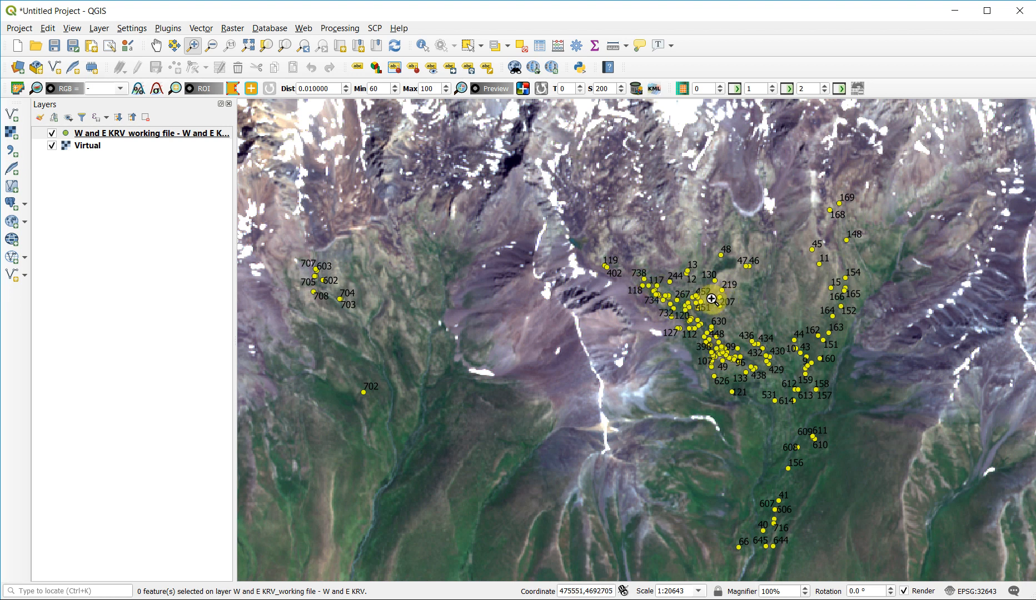
left_click_drag(619, 247, 680, 331)
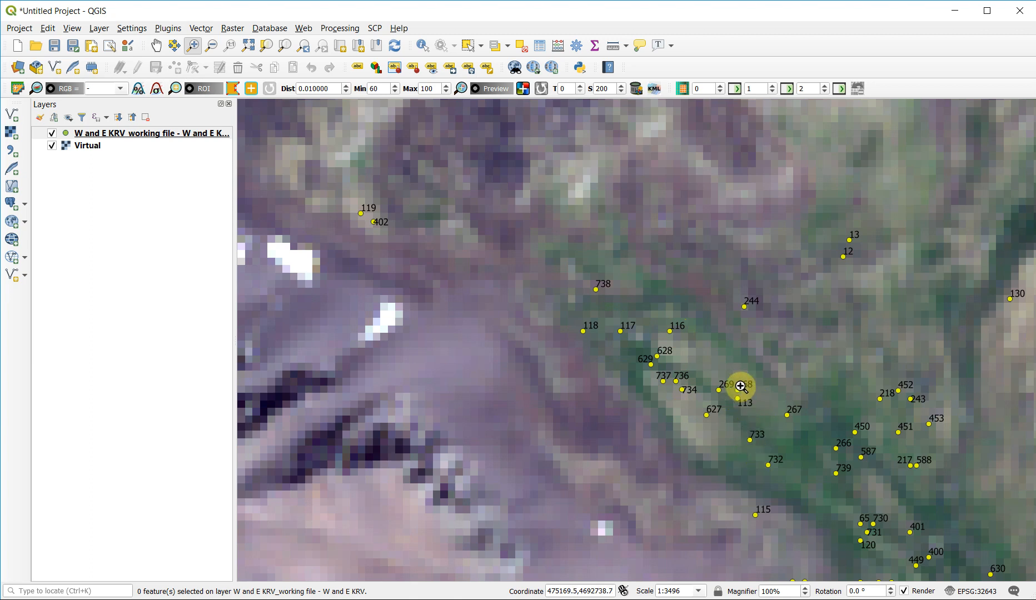
scroll(511, 335, "down", 1)
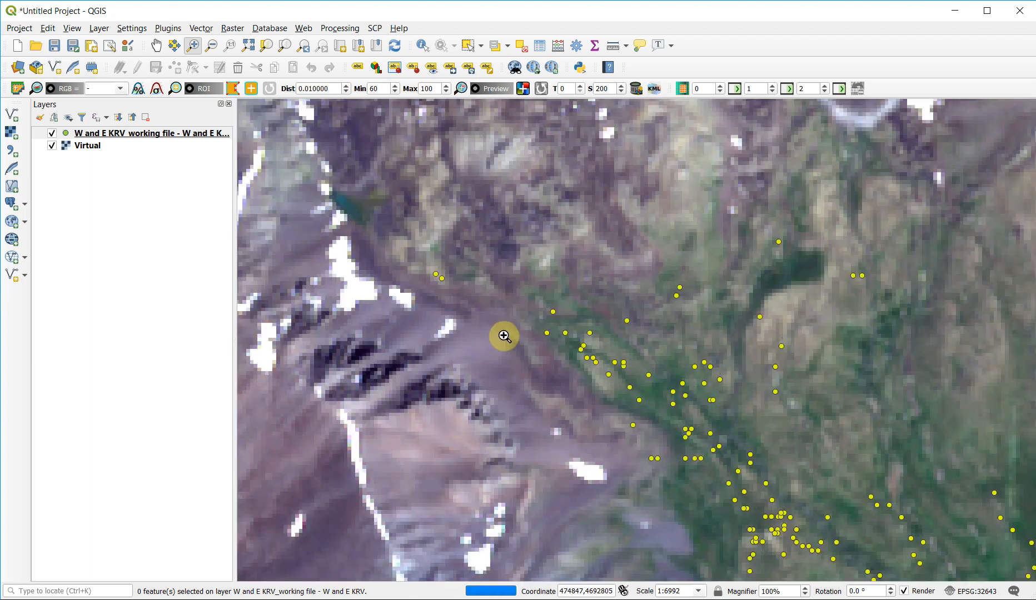
scroll(506, 333, "down", 1)
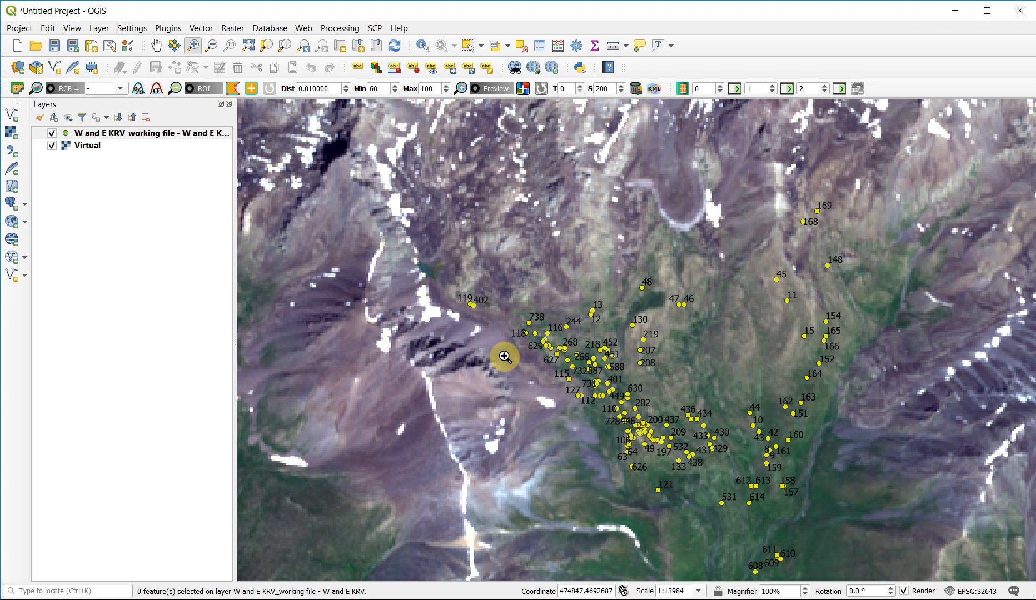
scroll(423, 300, "down", 1)
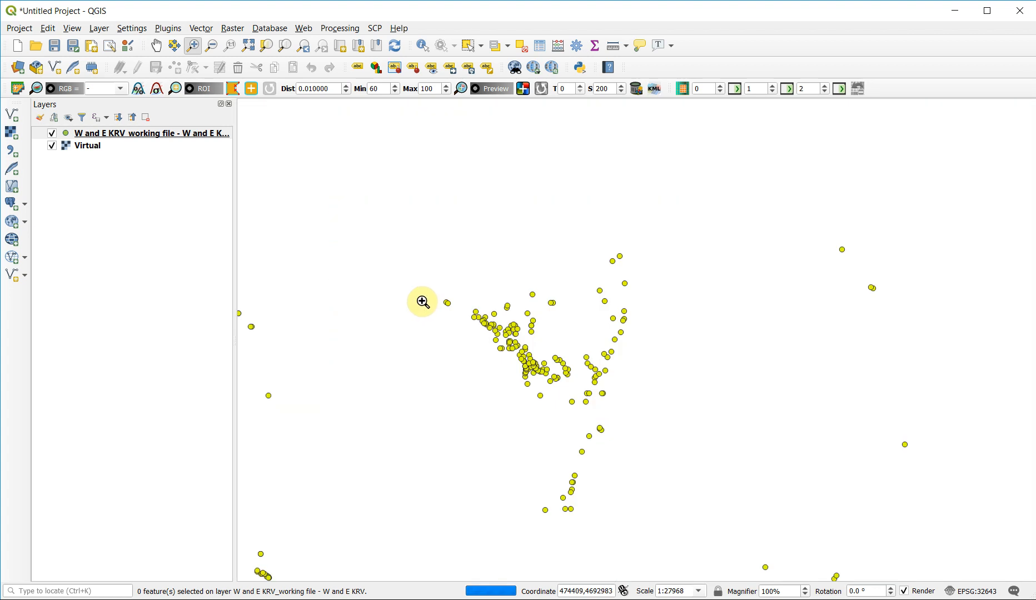
scroll(398, 238, "down", 1)
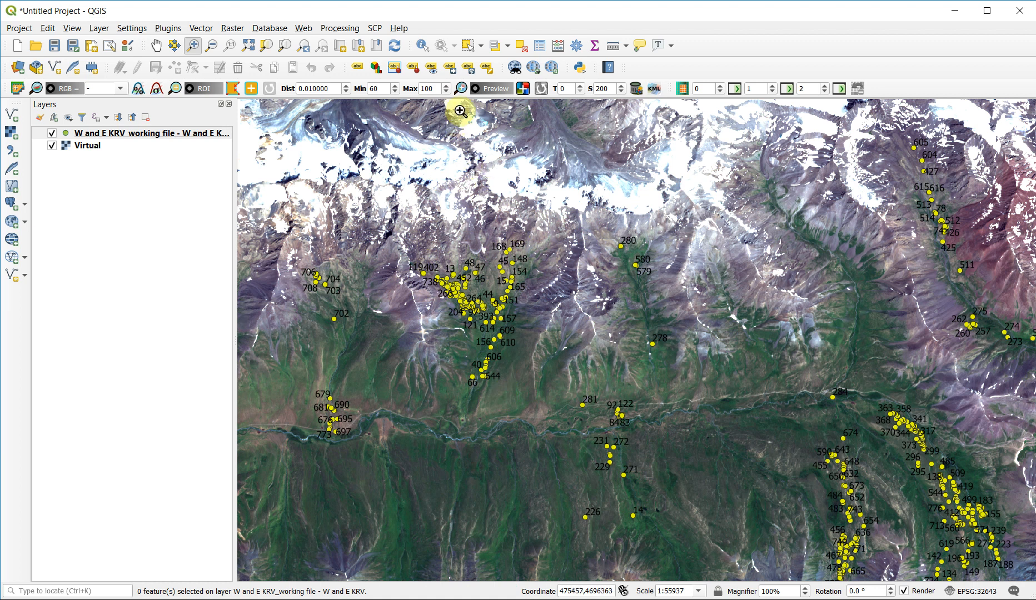
- Select the dense side-valley cluster around points 168 to 66 and list only the selected features in the attribute table, down to the last record
left_click(468, 47)
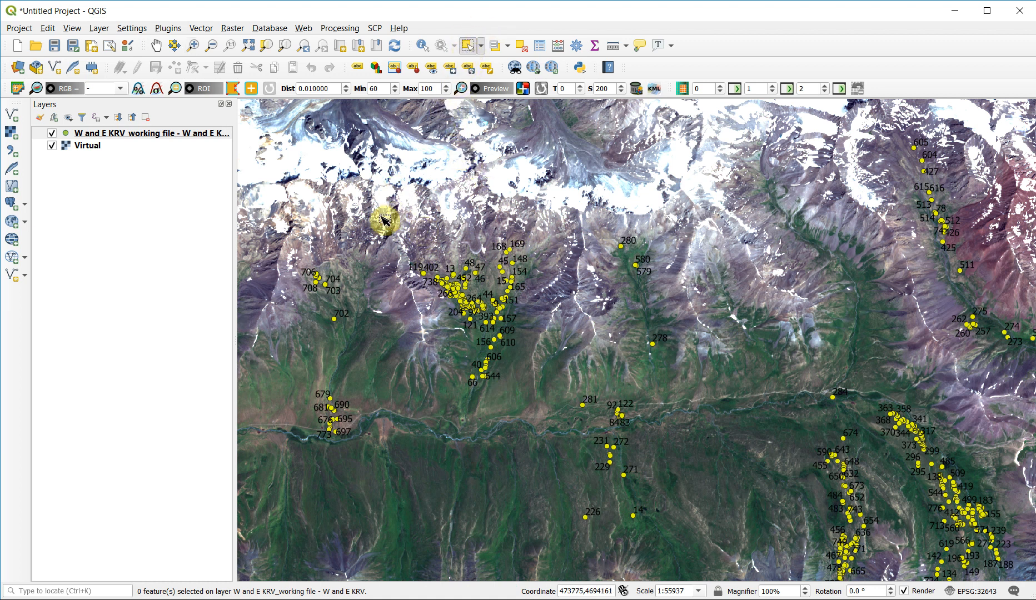
left_click_drag(382, 217, 549, 419)
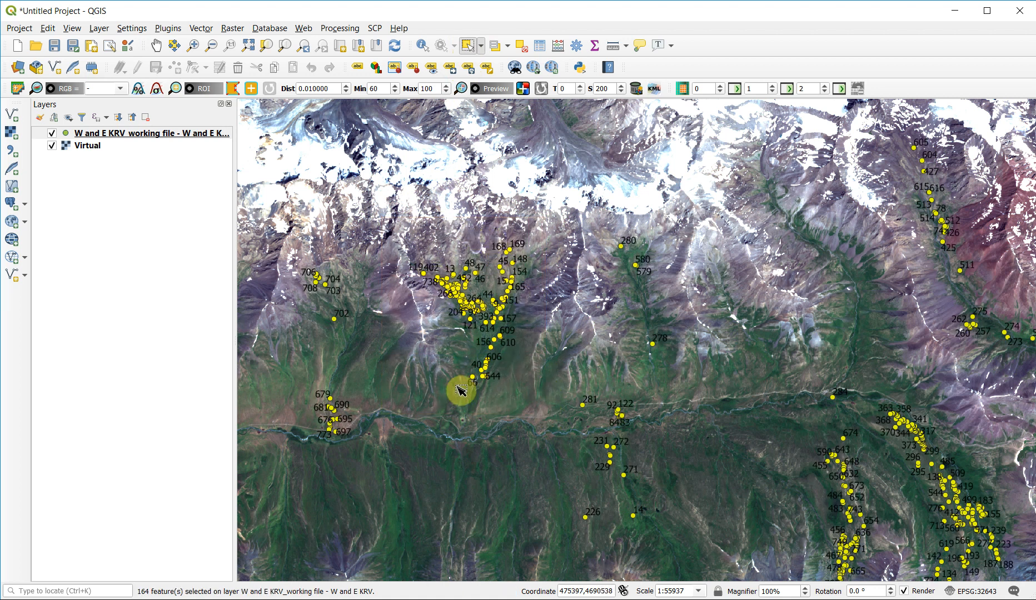
left_click(541, 48)
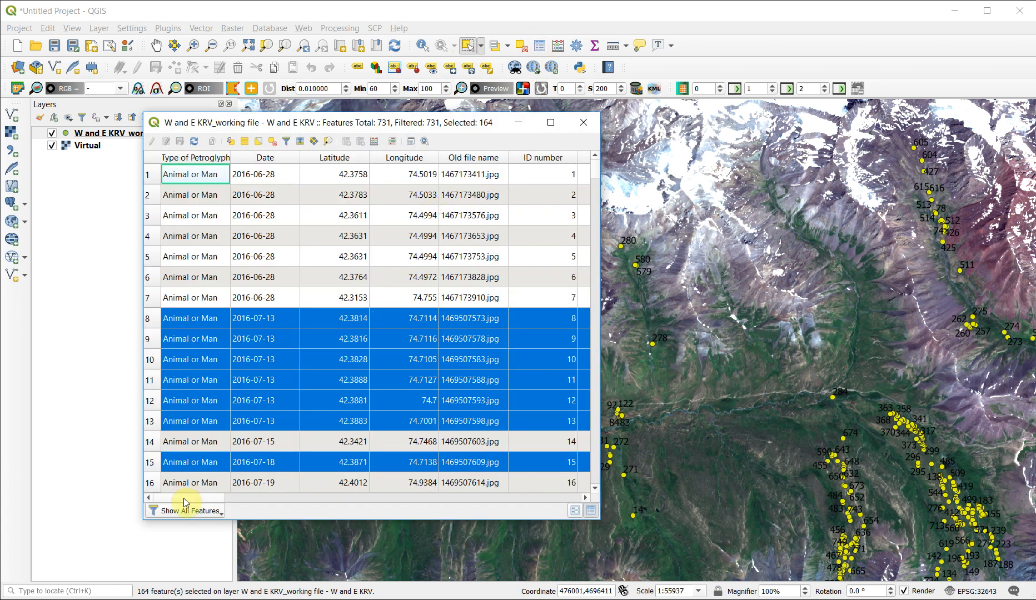
left_click(217, 512)
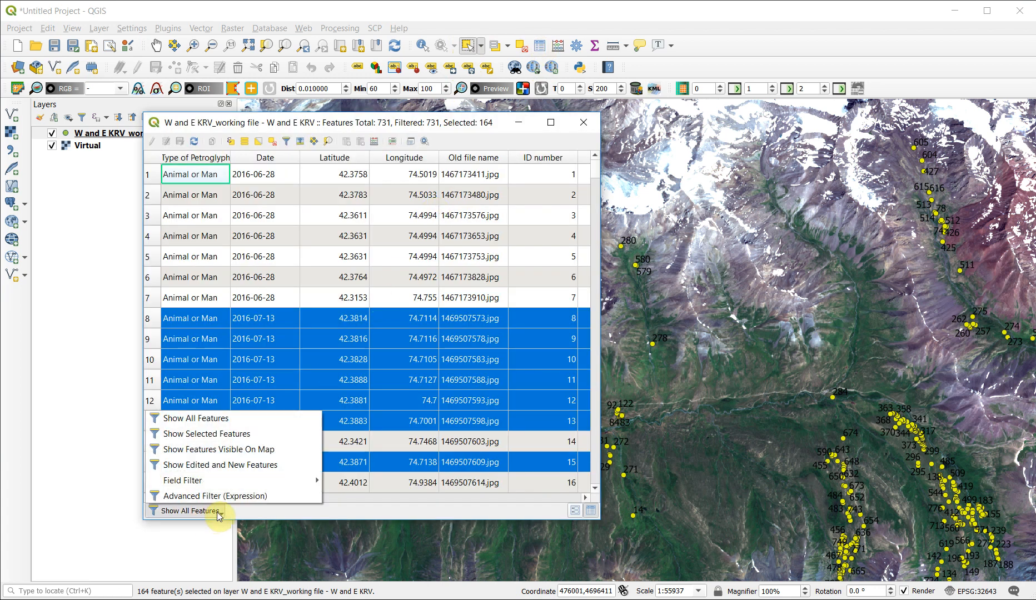
left_click(218, 434)
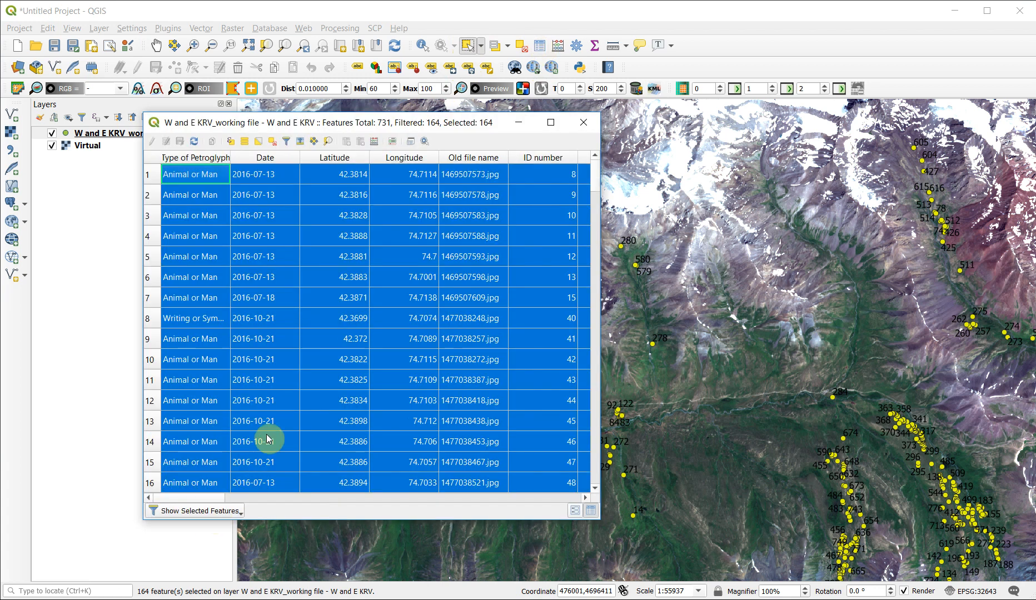
mouse_move(601, 519)
left_mouse_down()
mouse_move(728, 518)
mouse_move(600, 529)
left_mouse_up()
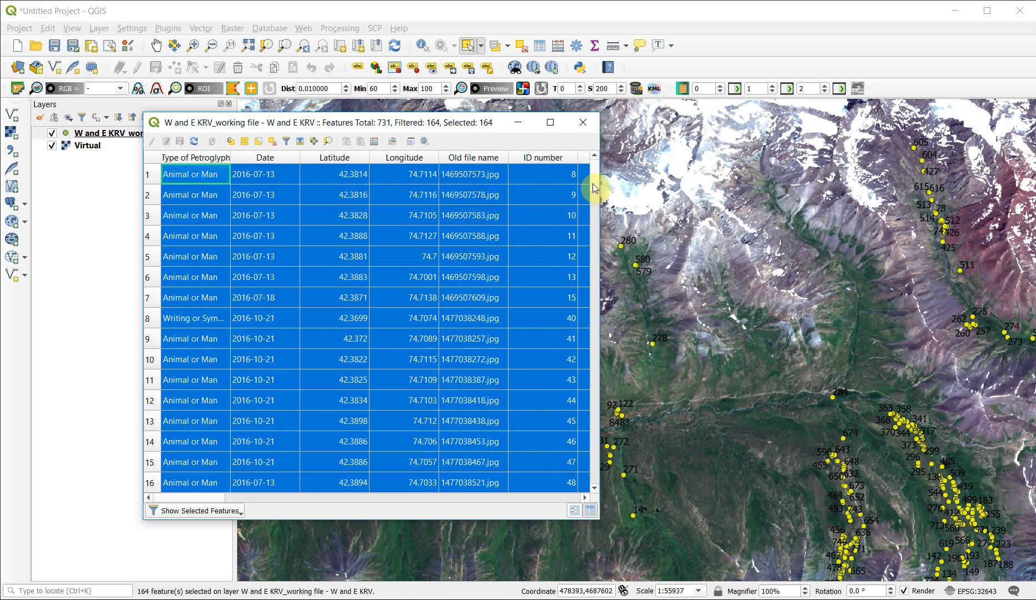
left_click_drag(593, 184, 597, 489)
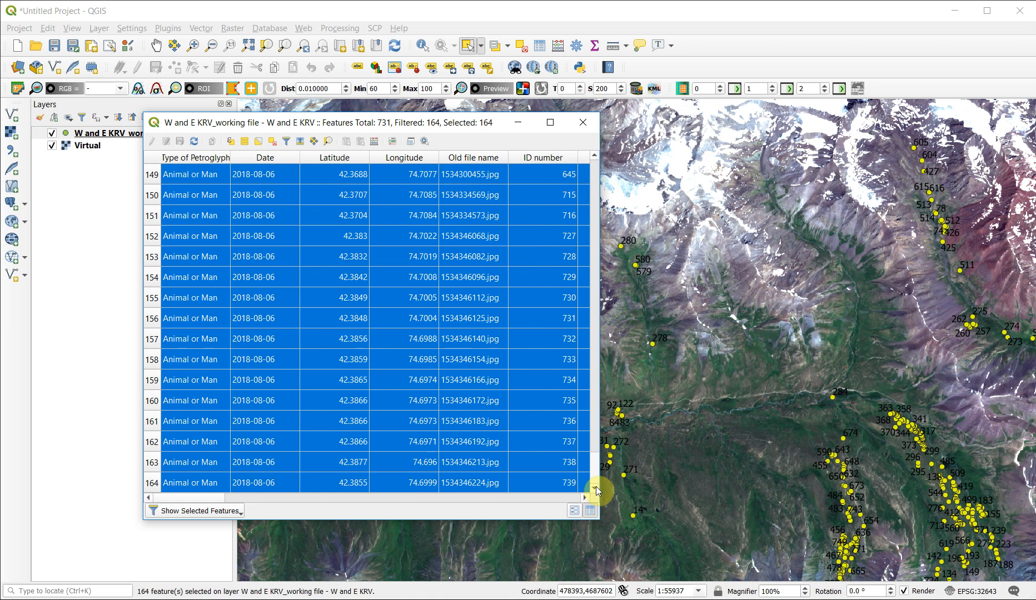
- Return to the first of the selected petroglyph records and close the attribute table
left_click_drag(596, 486, 591, 178)
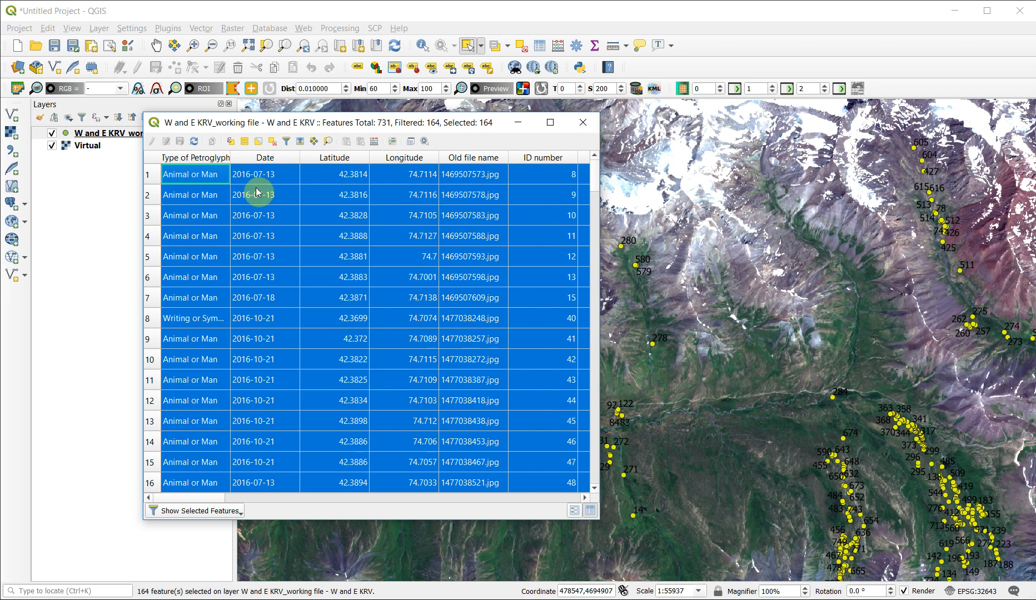
left_click(582, 126)
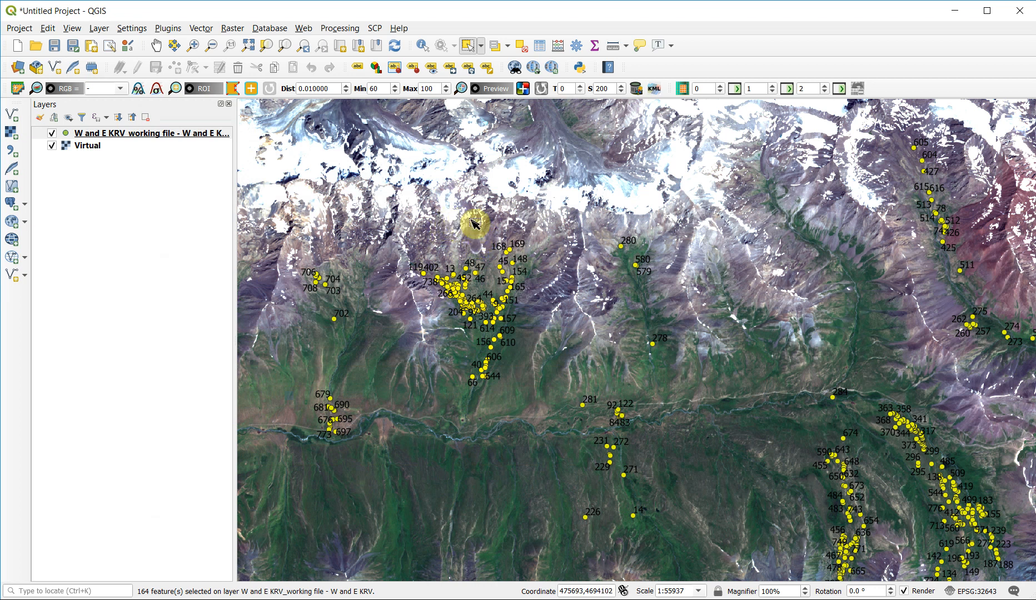
- Clear the current selection, then reselect only the Y-shaped side-valley cluster around points 168 to 66 and check its records in the attribute table
scroll(501, 257, "down", 1)
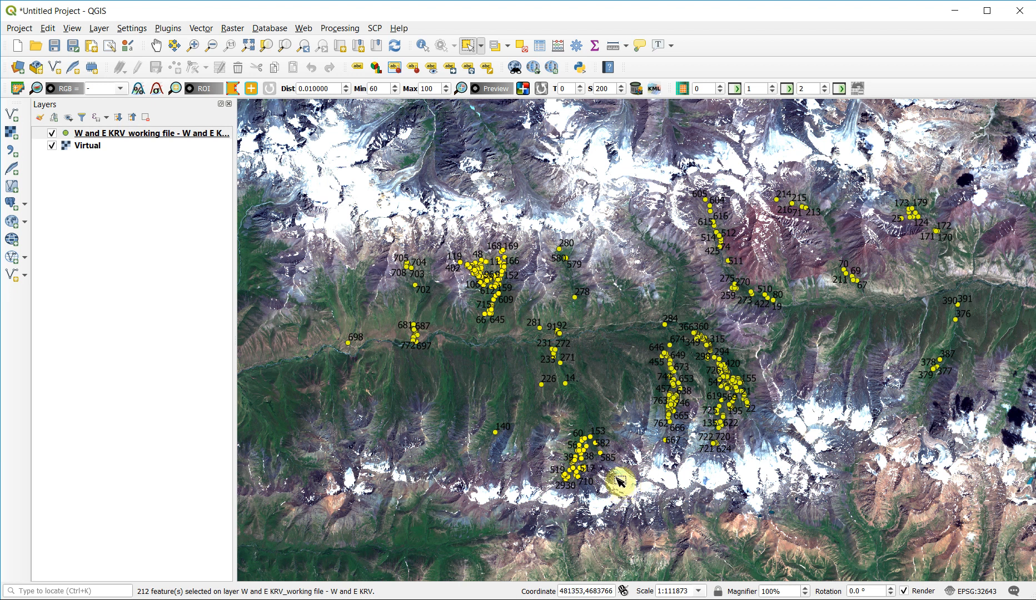
left_click(522, 46)
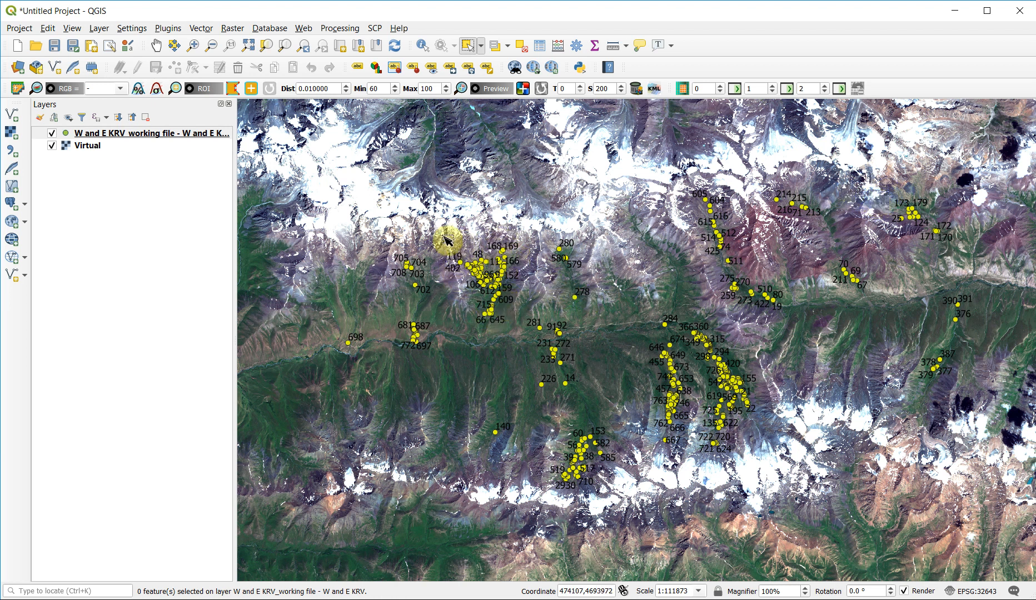
left_click_drag(442, 230, 524, 337)
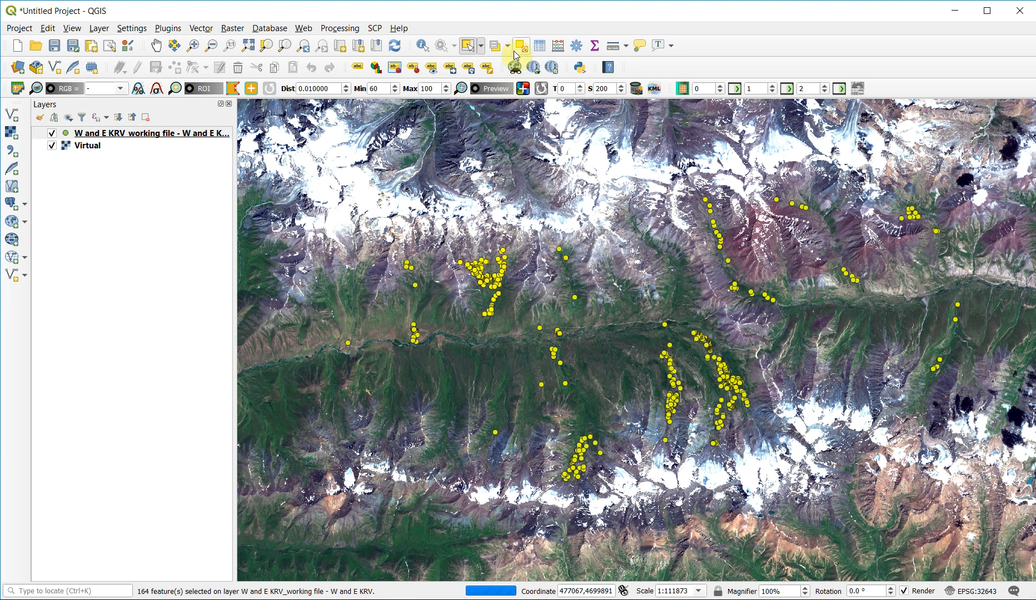
left_click(540, 45)
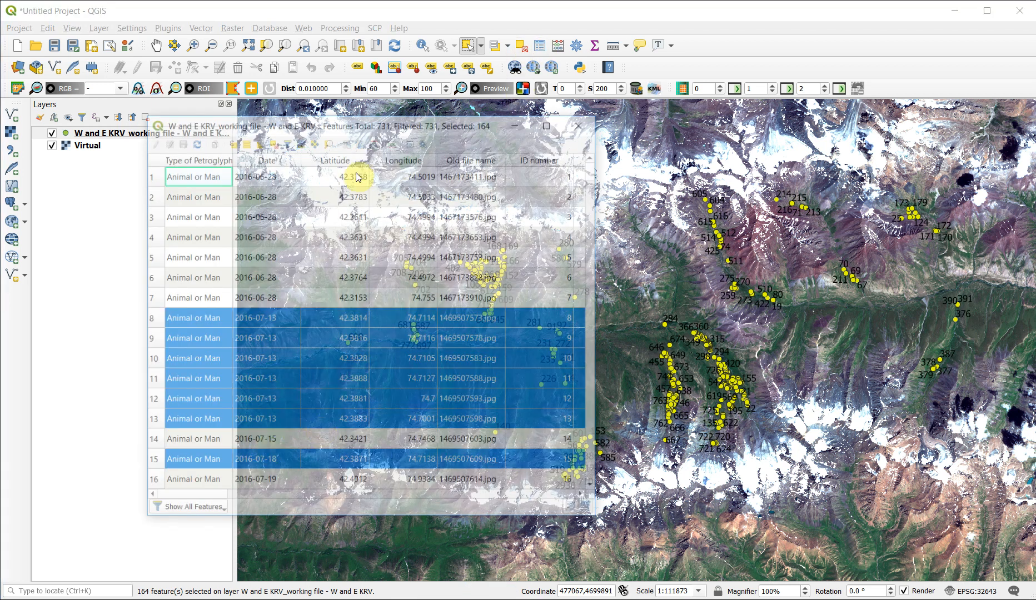
left_click(594, 123)
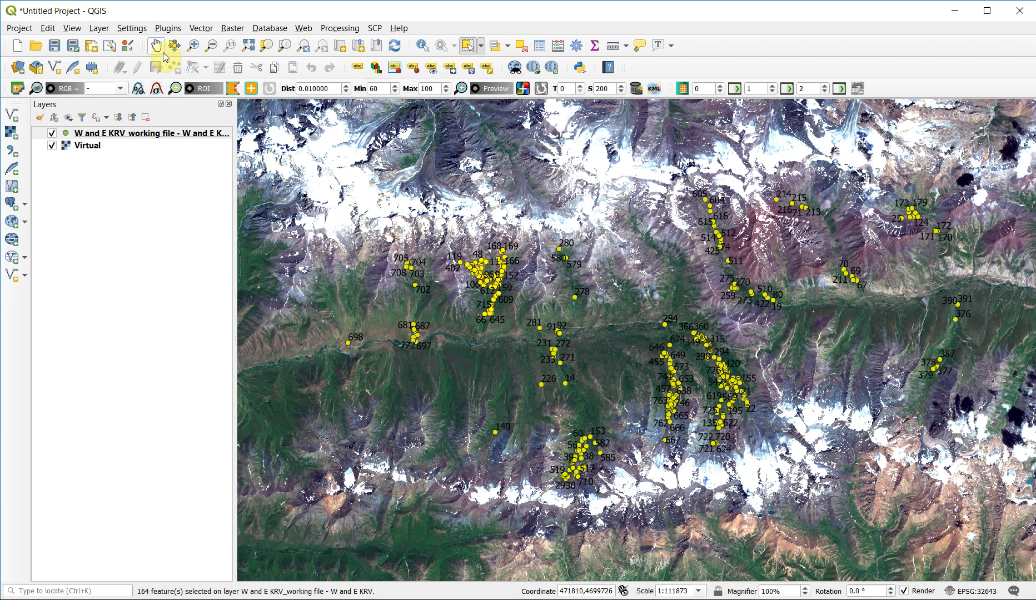
- Zoom the map in to the extent of the selected side-valley cluster between points 402, 169 and 66
left_click(193, 45)
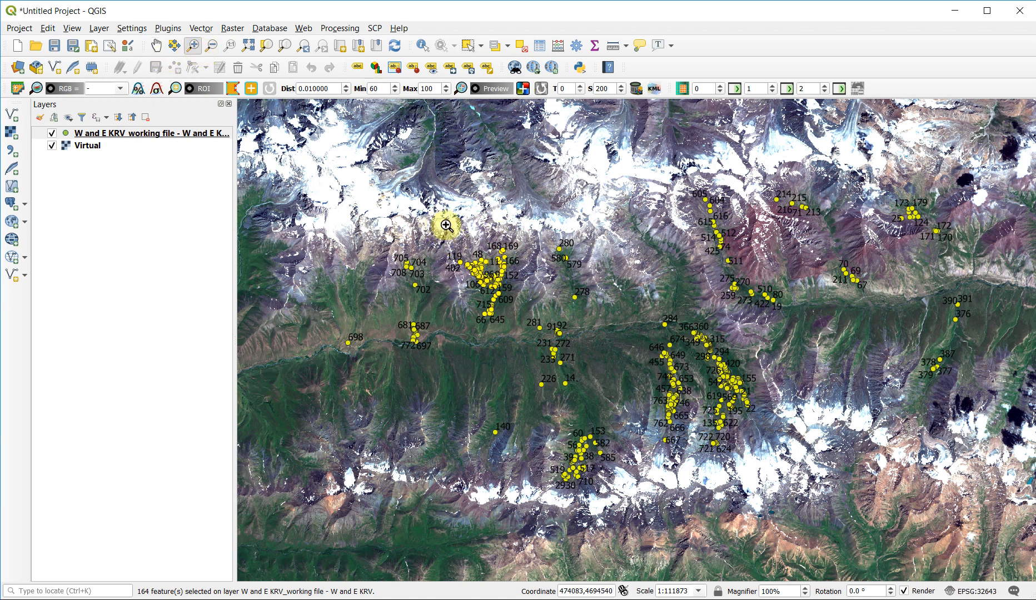
left_click_drag(448, 225, 532, 324)
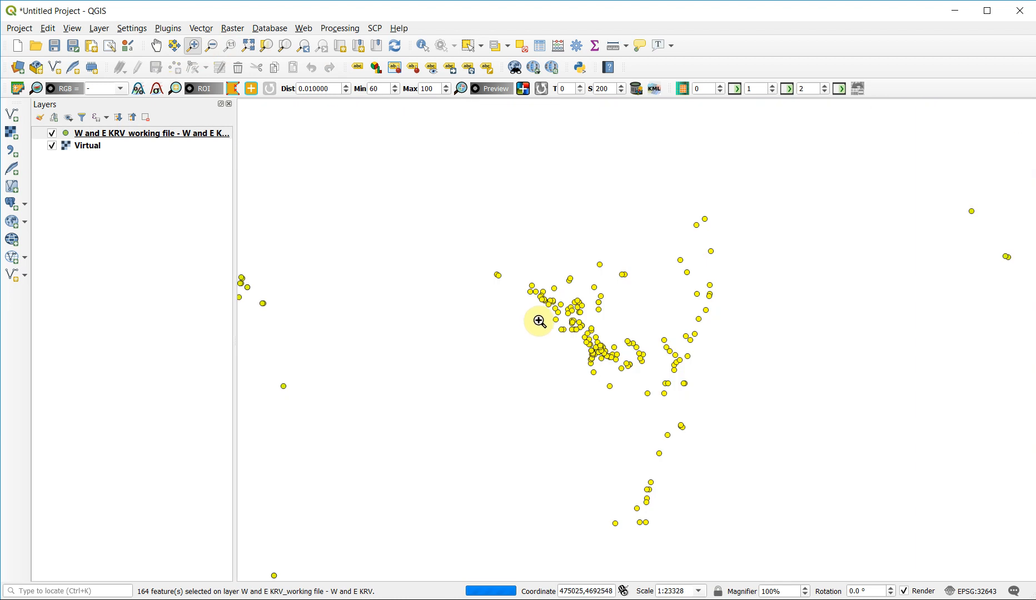